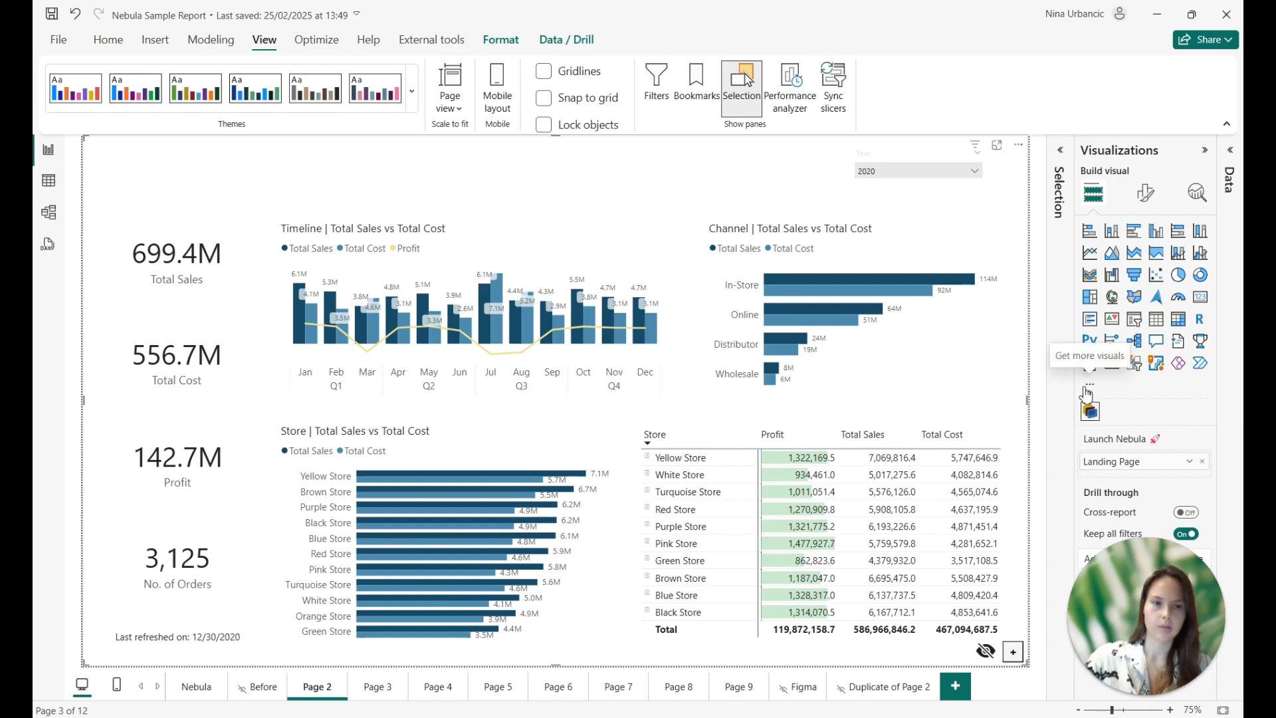
left_click(1089, 387)
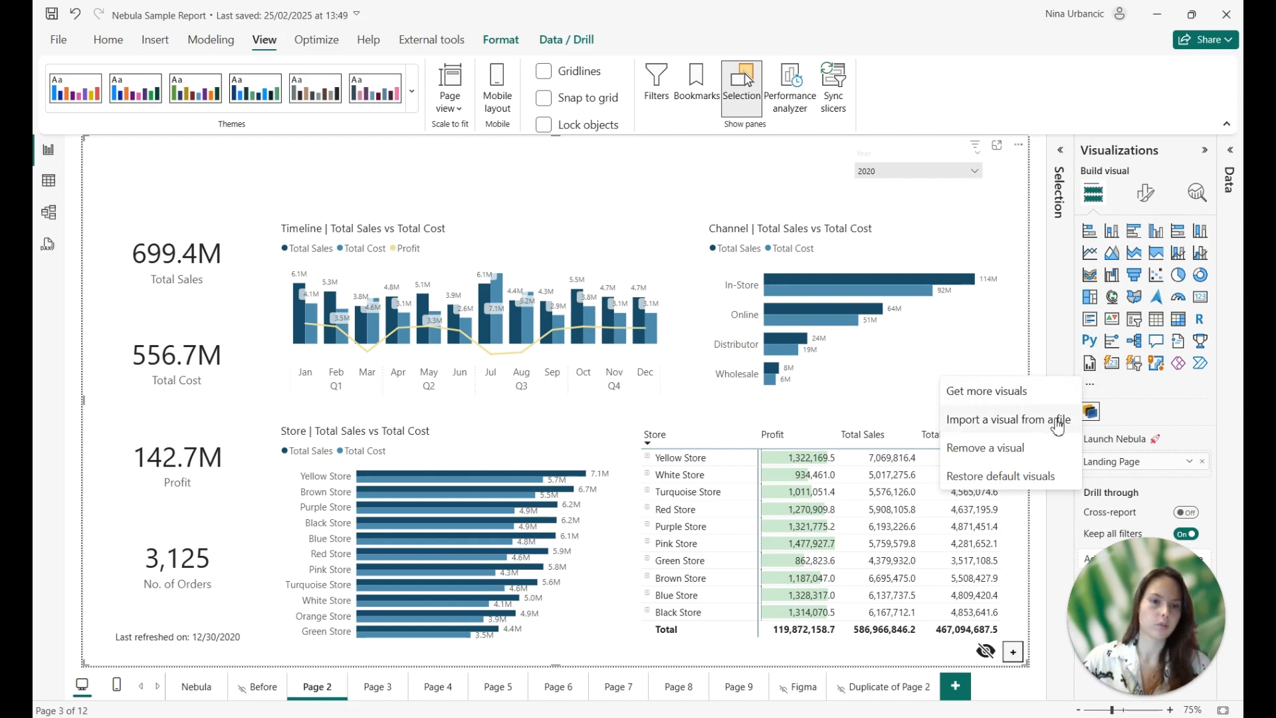
left_click(1122, 417)
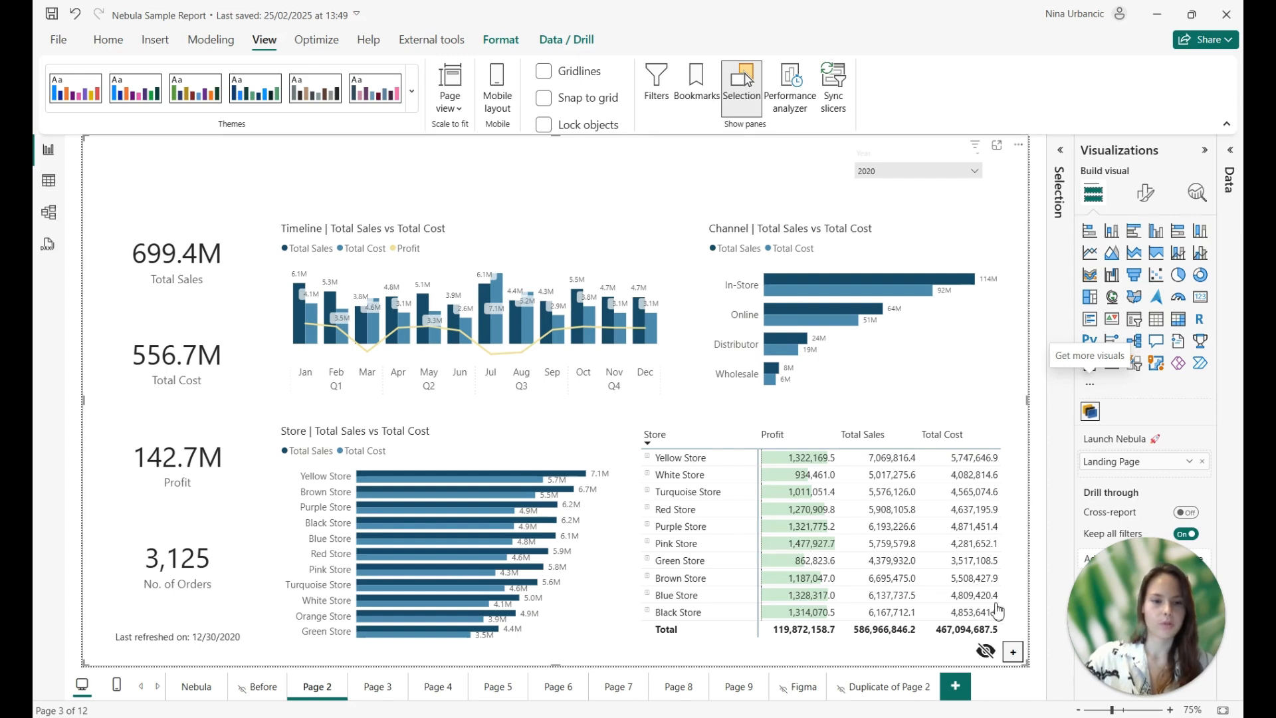
Step: Add a rectangle and stretch it to cover the whole report page as a background
left_click(1013, 654)
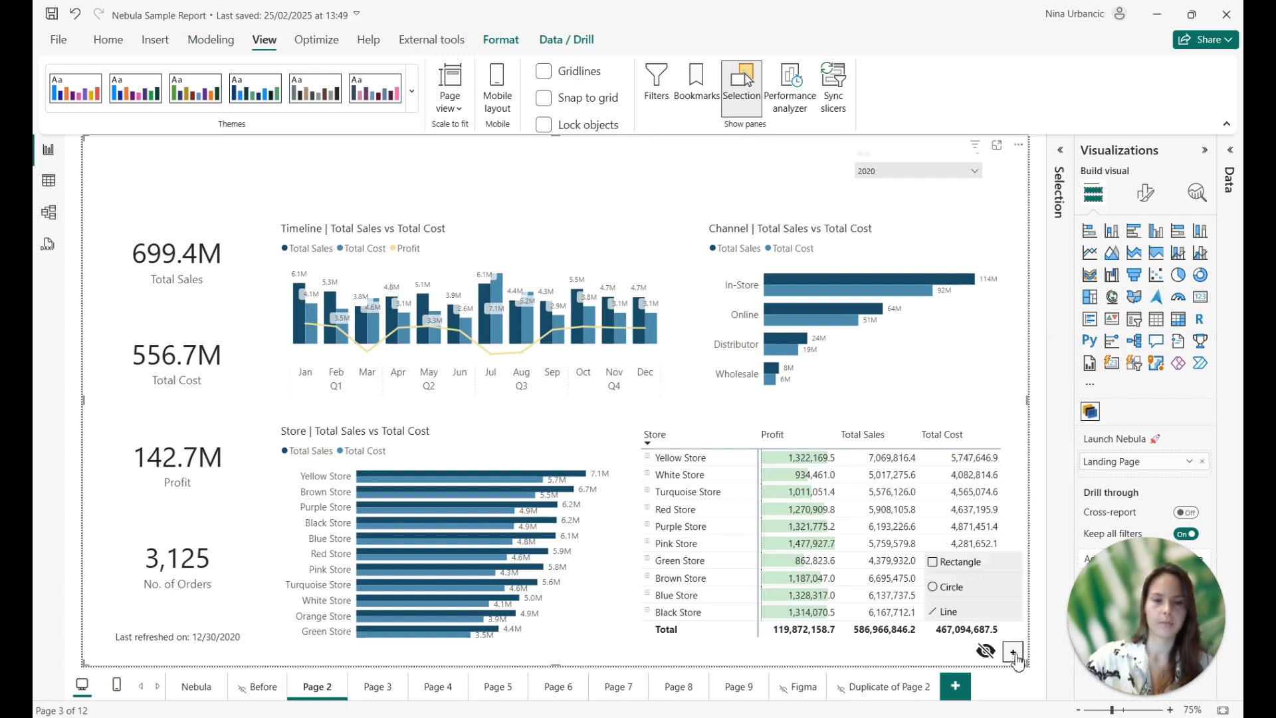
left_click(960, 563)
left_click_drag(143, 196, 1047, 682)
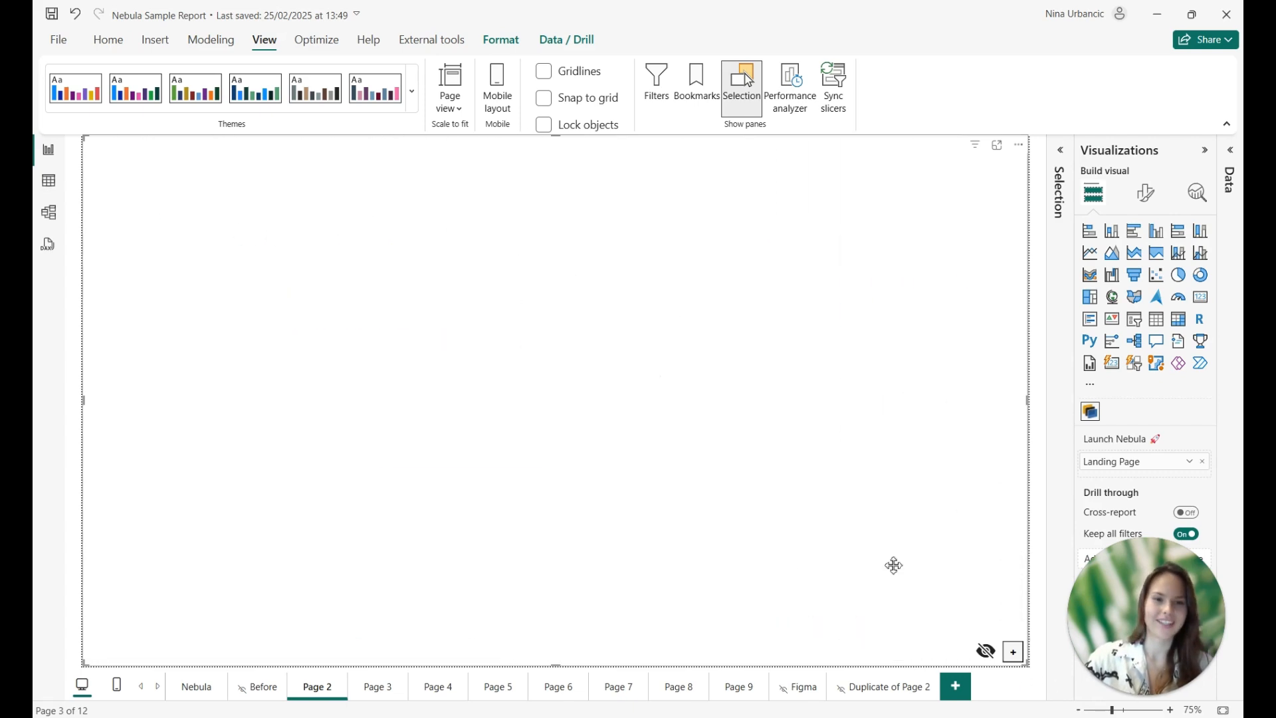
Step: Remove the border of the full-page background rectangle by lowering its border thickness
right_click(668, 360)
left_click(715, 393)
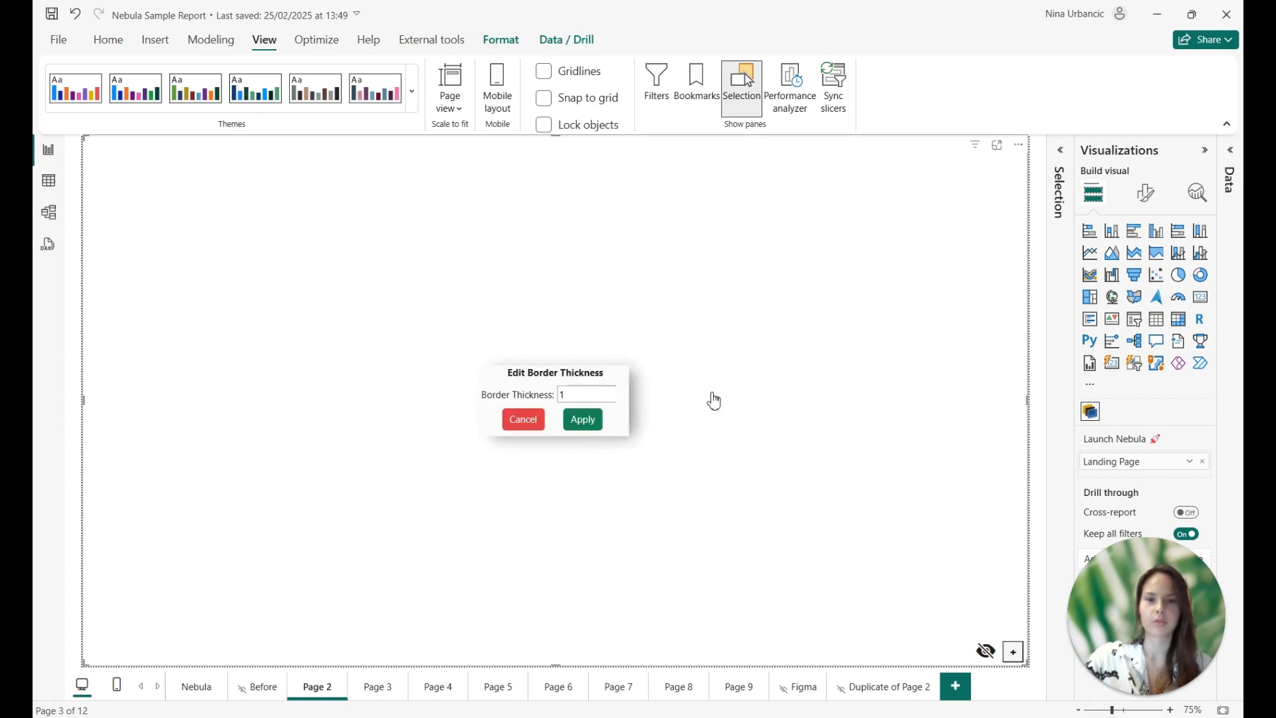
left_click(608, 398)
left_click(583, 420)
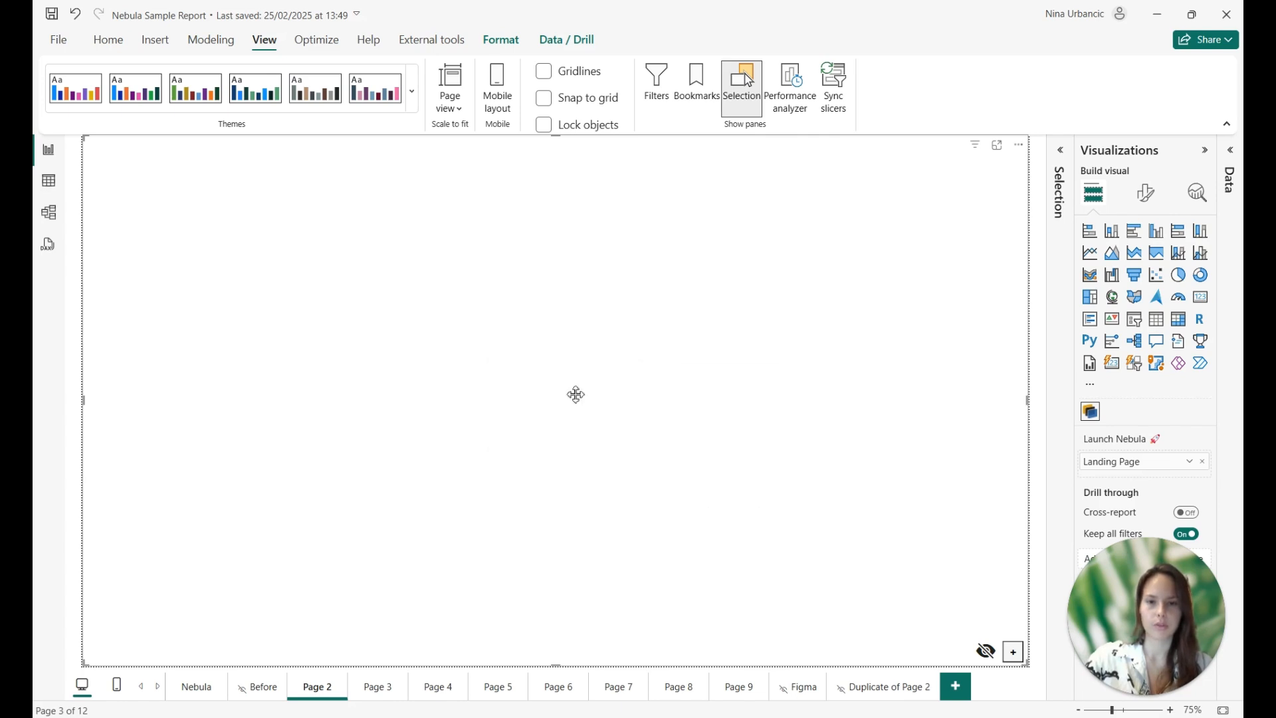
Step: Change the fill color of the full-page background rectangle to light gray
right_click(561, 353)
left_click(621, 461)
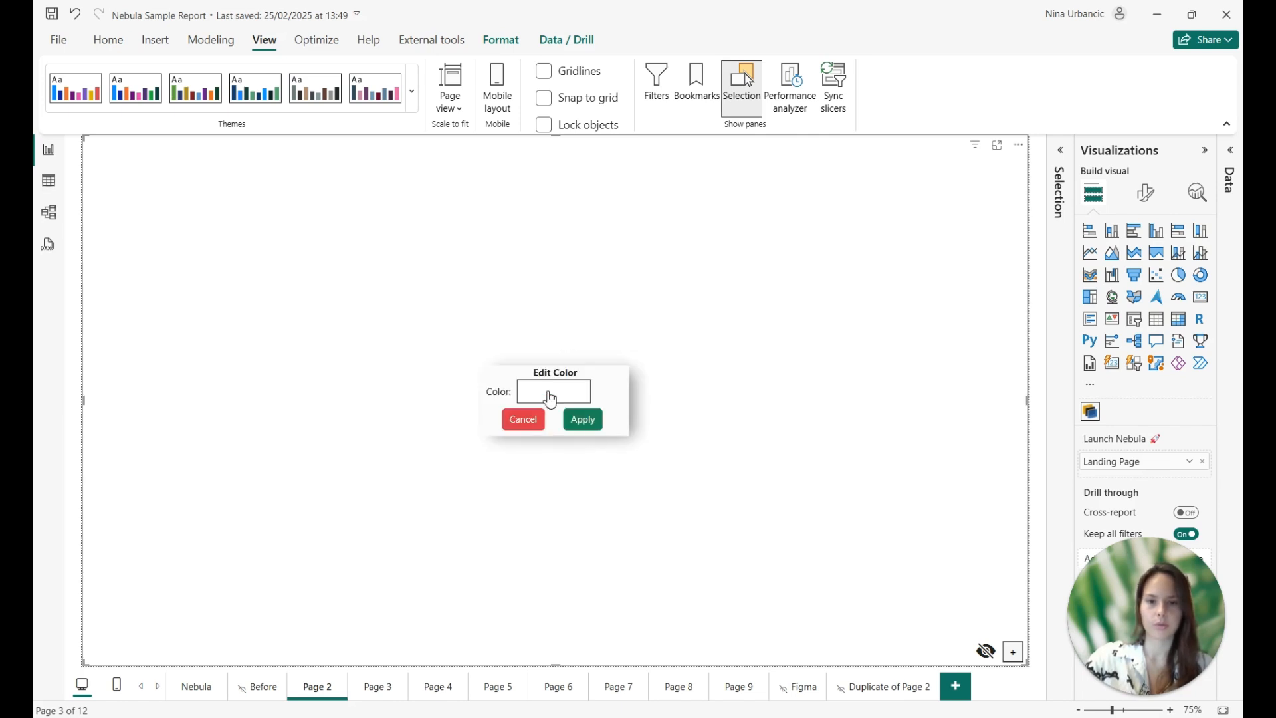
left_click(551, 393)
left_click_drag(618, 429, 579, 427)
left_click(578, 425)
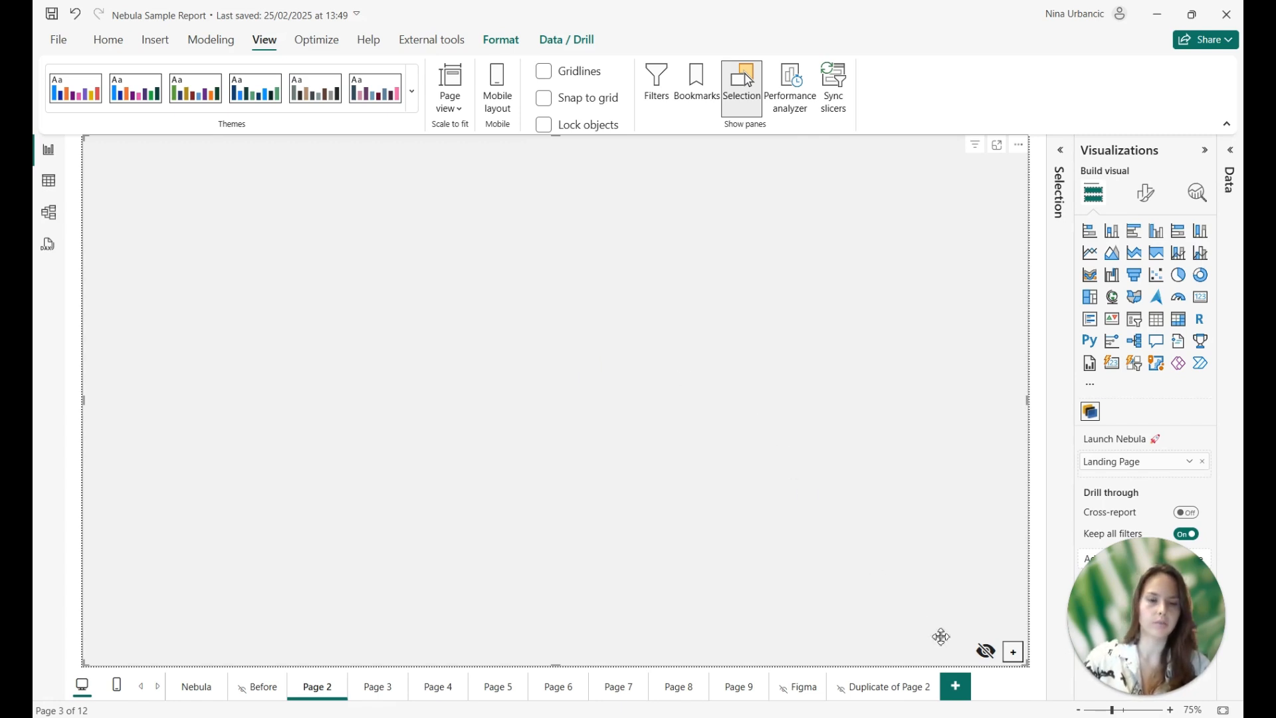
Step: Make the shapes see-through over the report visuals and add a header rectangle spanning the full width of the page's upper edge
left_click(985, 652)
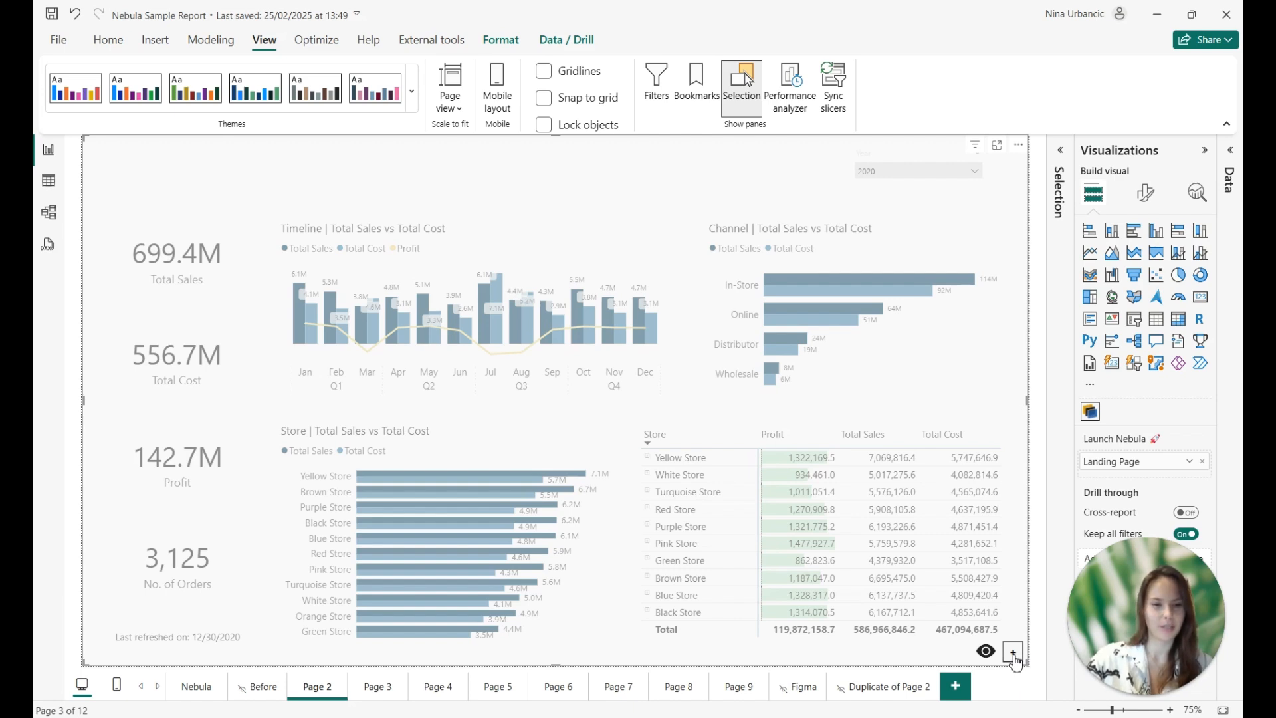
left_click(1012, 654)
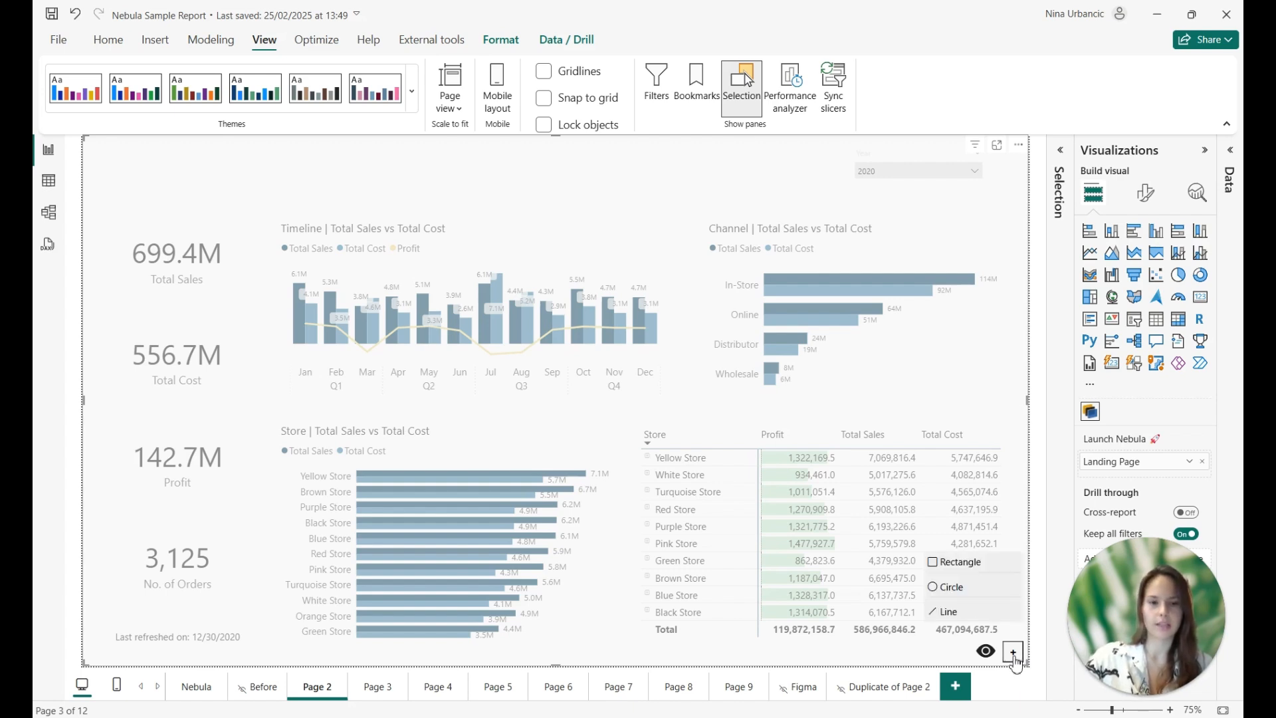
left_click(945, 565)
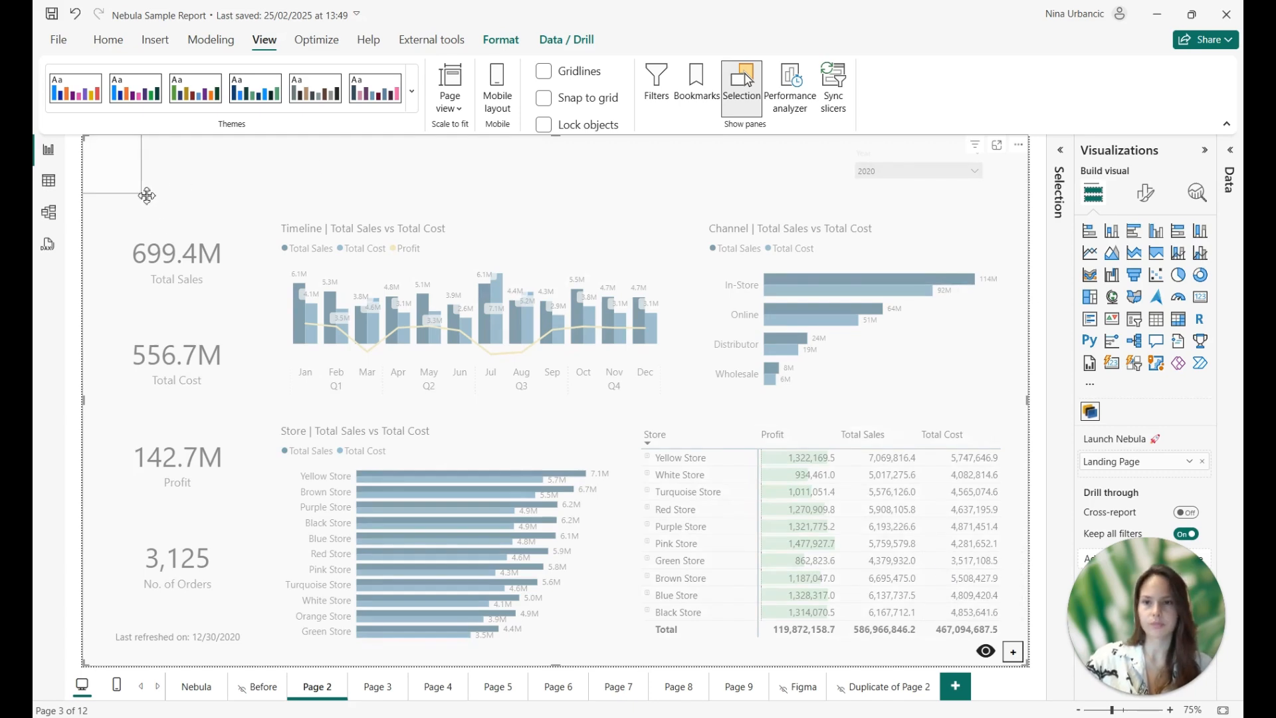
left_click_drag(147, 194, 1039, 199)
Step: Remove the header rectangle's border by lowering its border thickness
right_click(638, 173)
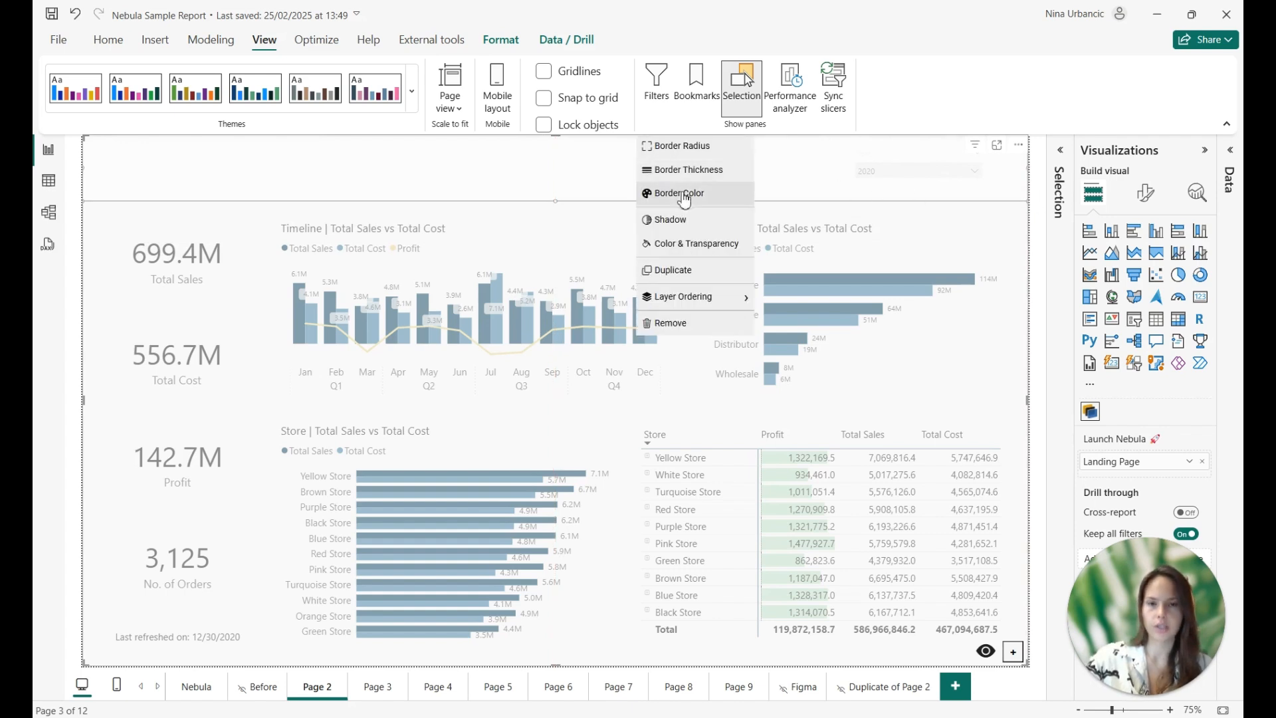
left_click(686, 170)
left_click(609, 398)
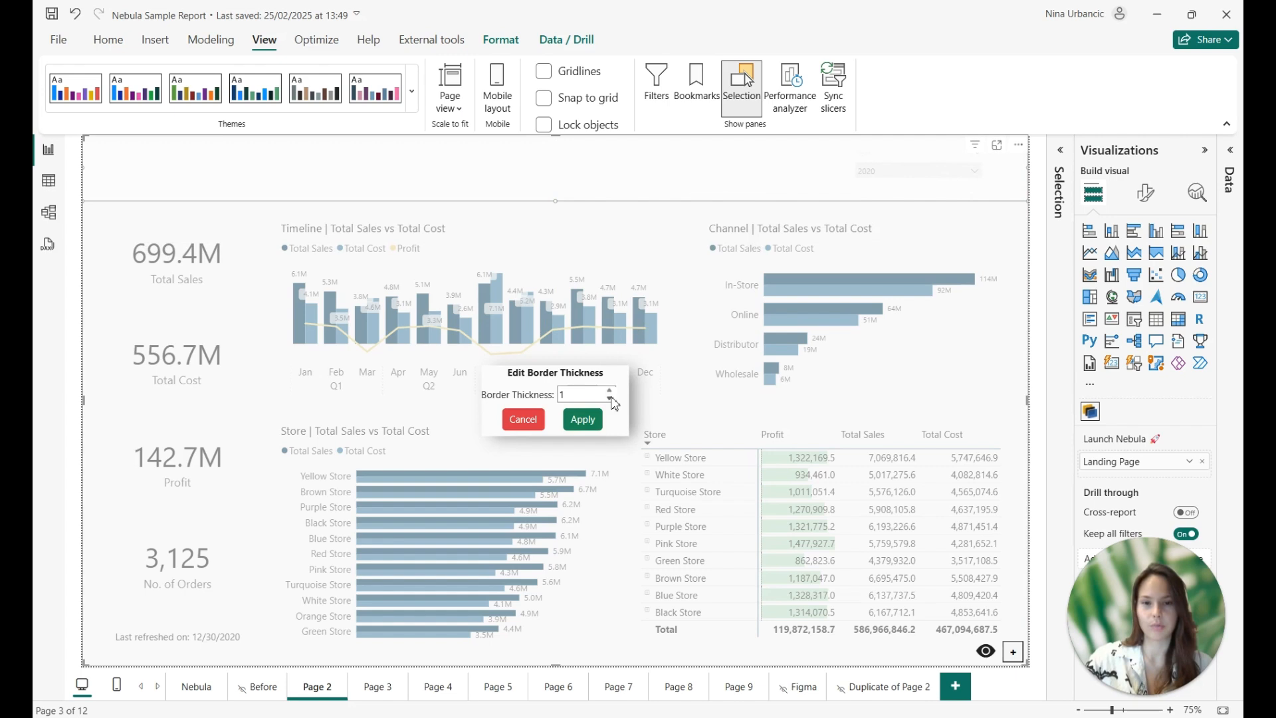
left_click(585, 421)
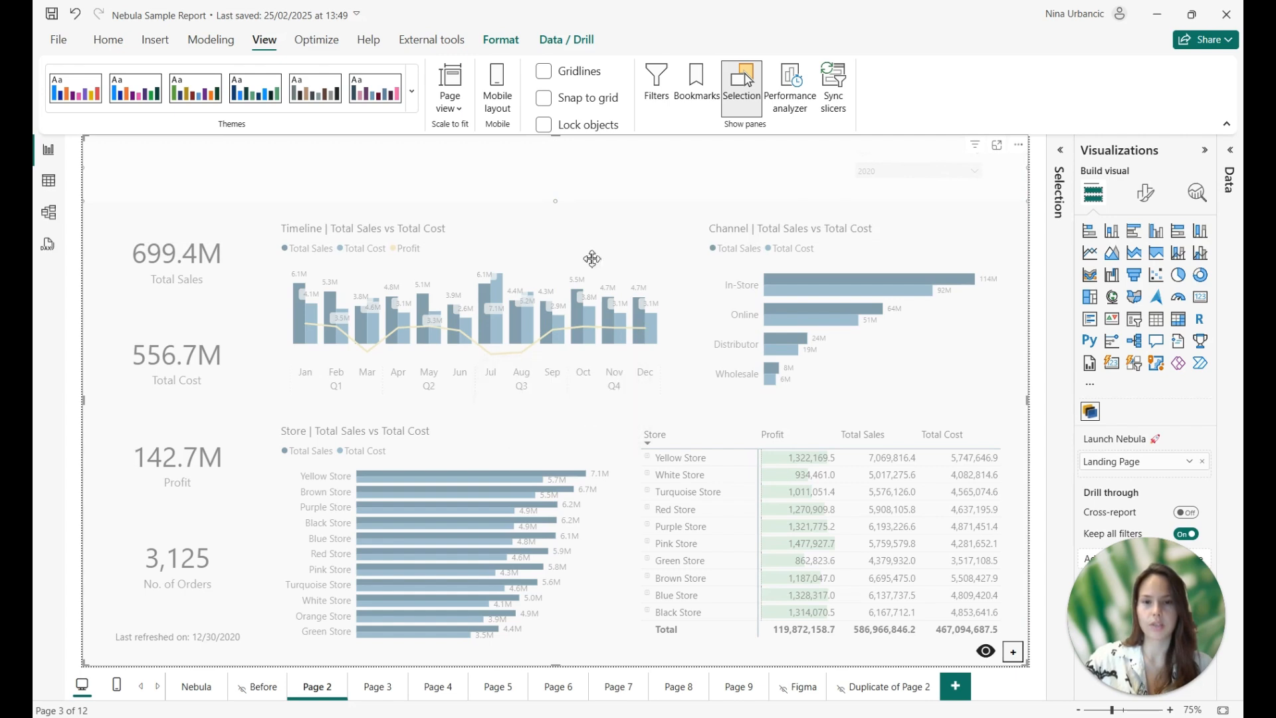
Step: Fill the header rectangle with dark blue, RGB 60, 98, 119
right_click(590, 189)
left_click(642, 244)
left_click(566, 392)
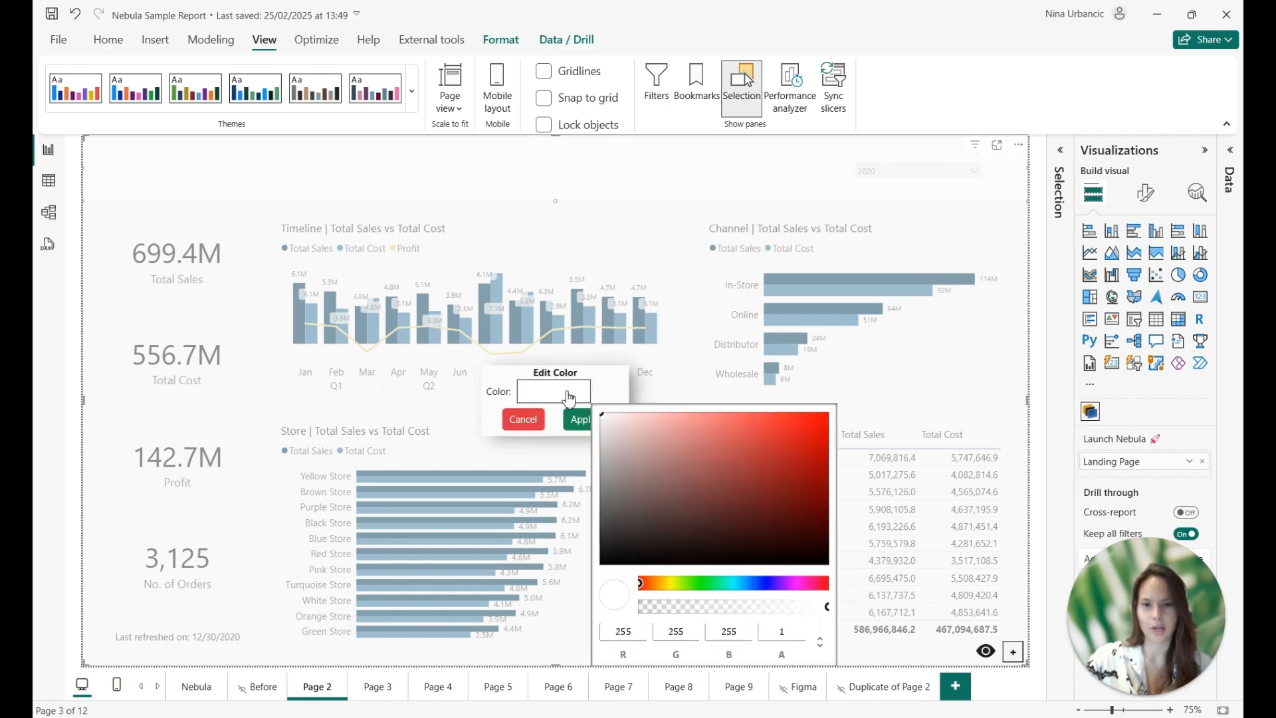
left_click(745, 583)
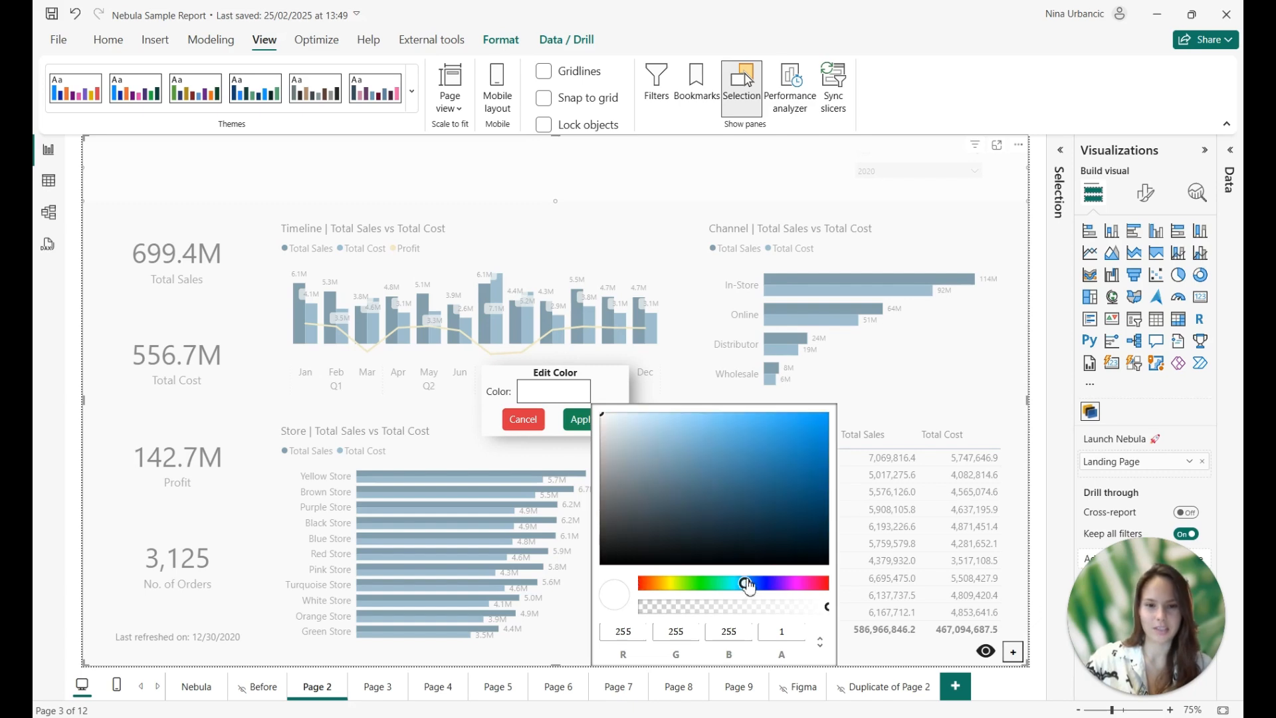
left_click(713, 437)
left_click_drag(713, 453, 714, 500)
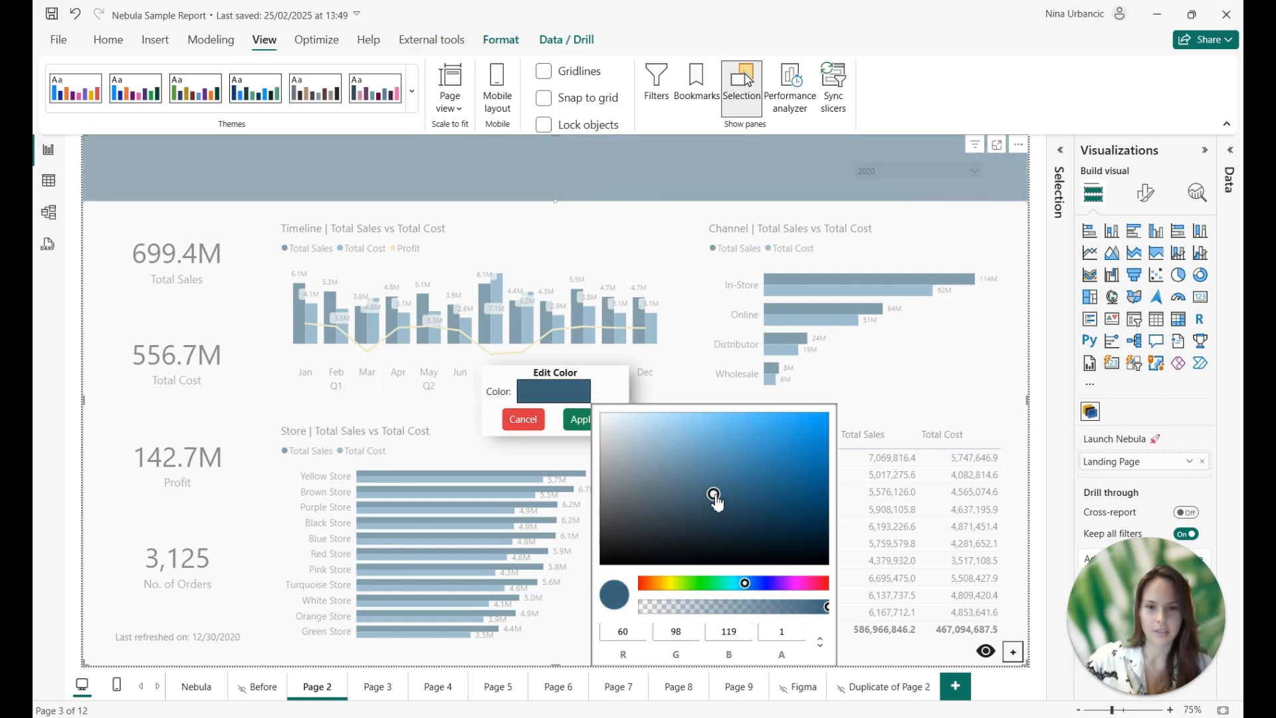
left_click(580, 420)
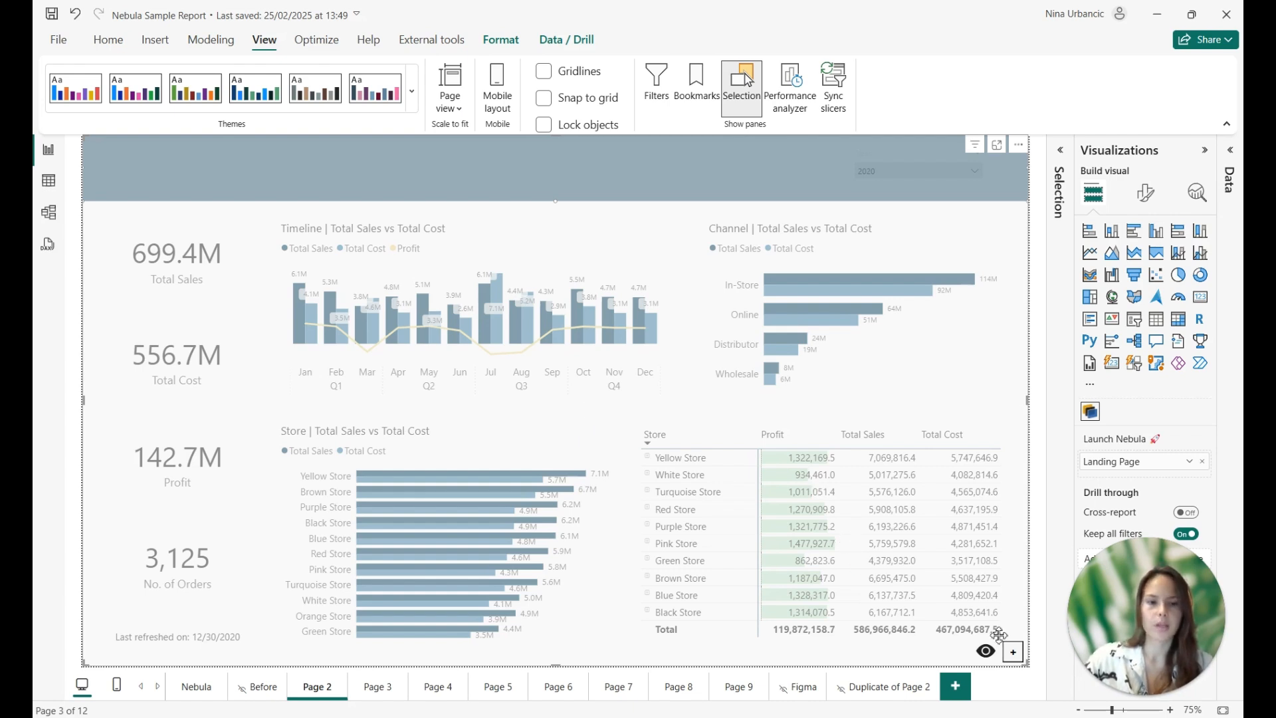
Step: Add a rectangle and size it to frame the Total Sales card
left_click(1013, 652)
left_click(977, 562)
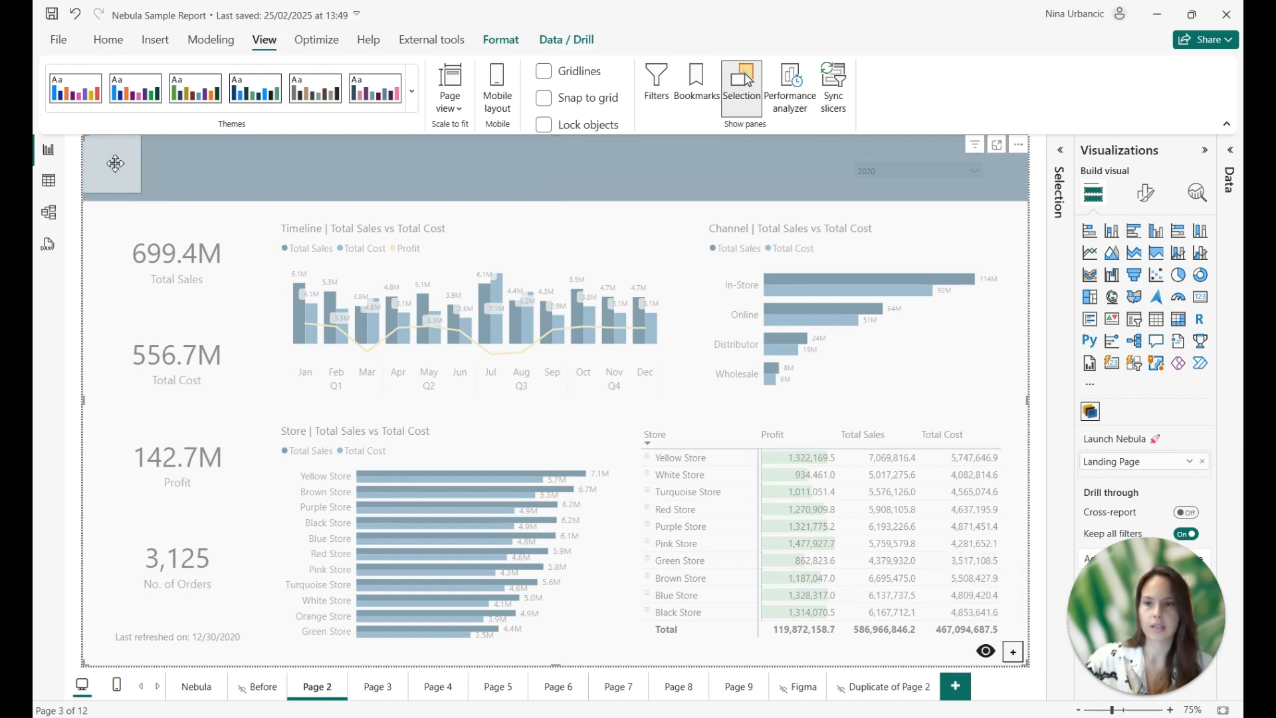
left_click_drag(115, 164, 136, 249)
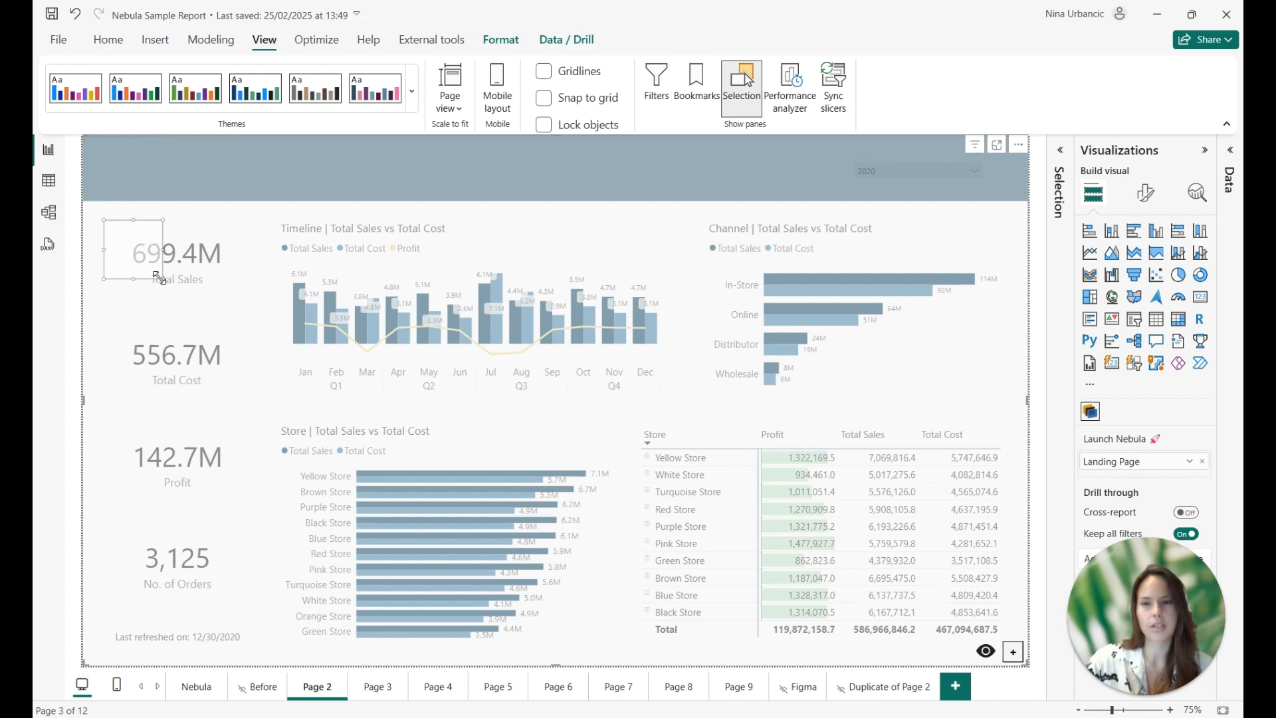
left_click_drag(159, 277, 197, 270)
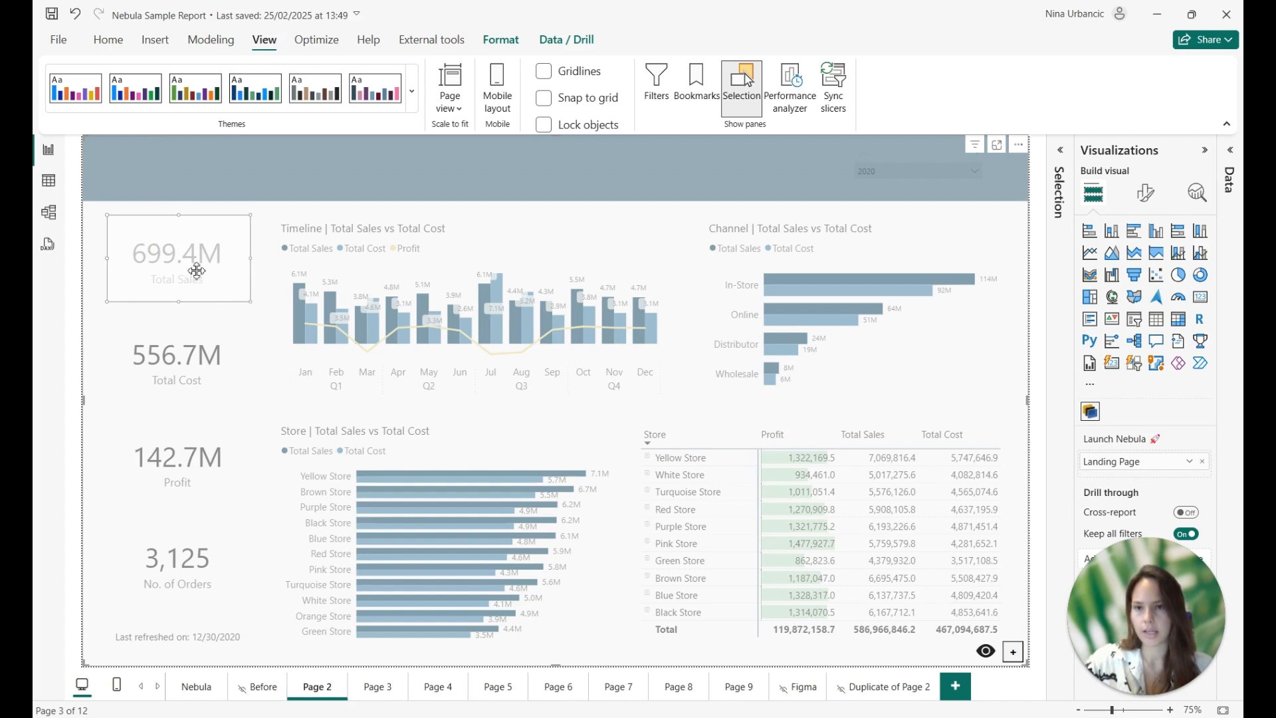
Step: Remove the border of the Total Sales card rectangle by lowering its border thickness
right_click(190, 264)
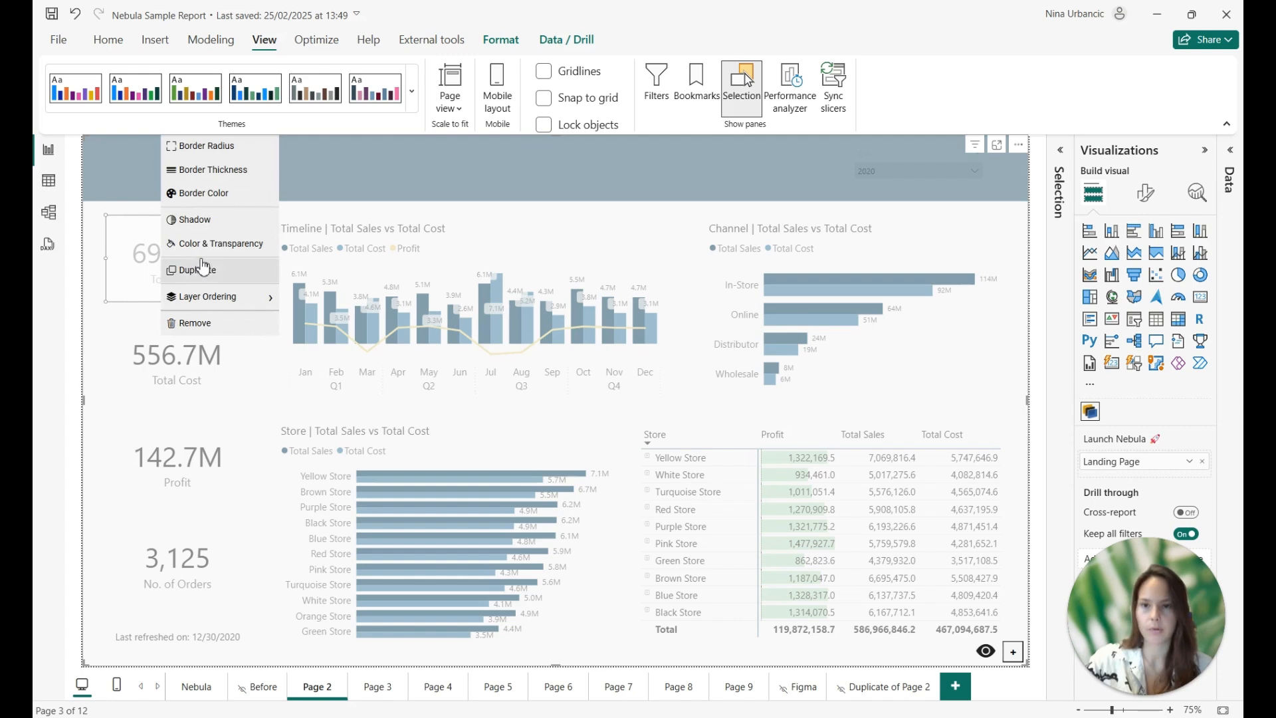
left_click(208, 170)
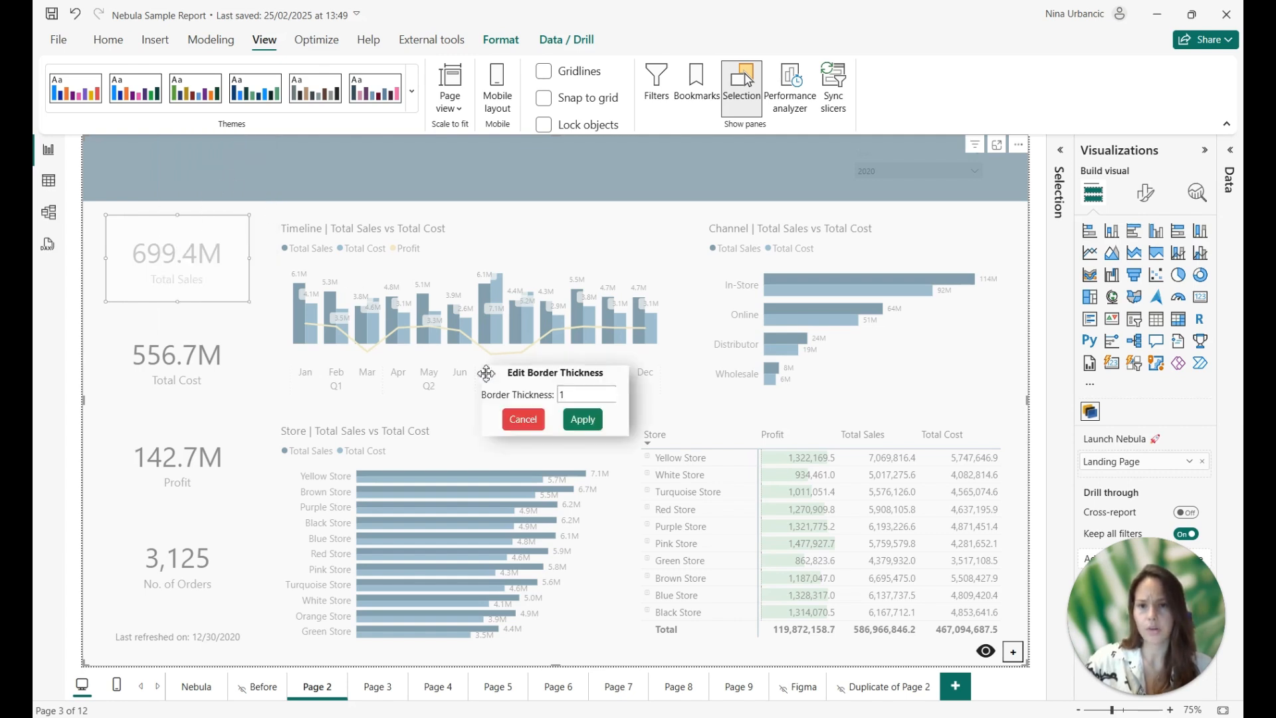
left_click(609, 398)
left_click(583, 419)
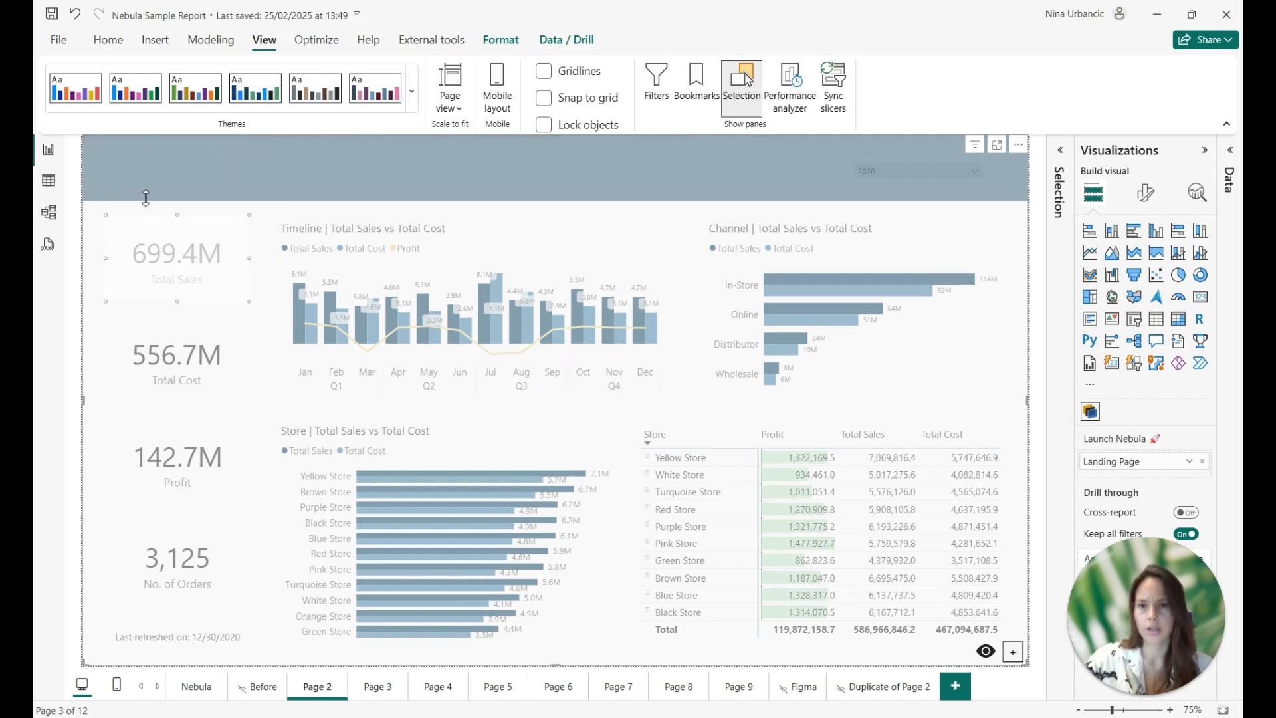
Step: Set the border radius of the Total Sales card rectangle to 10
right_click(174, 244)
left_click(206, 143)
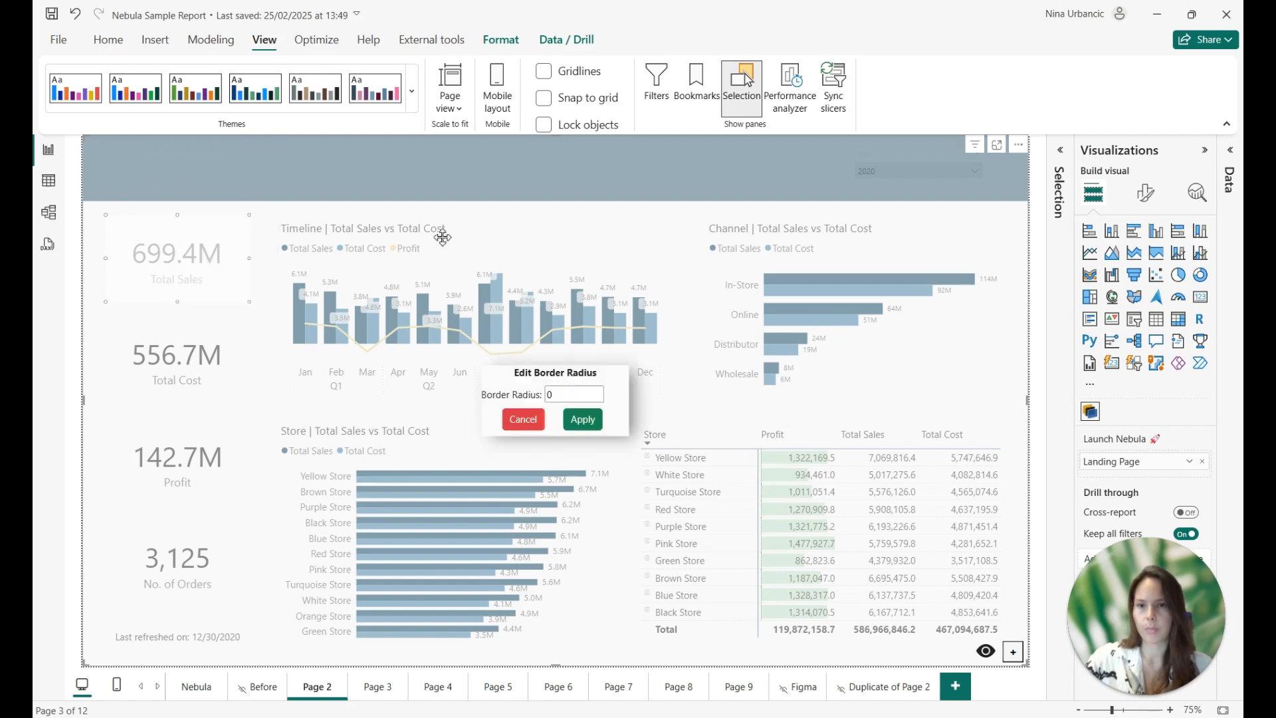
left_click_drag(565, 393, 551, 384)
type("1")
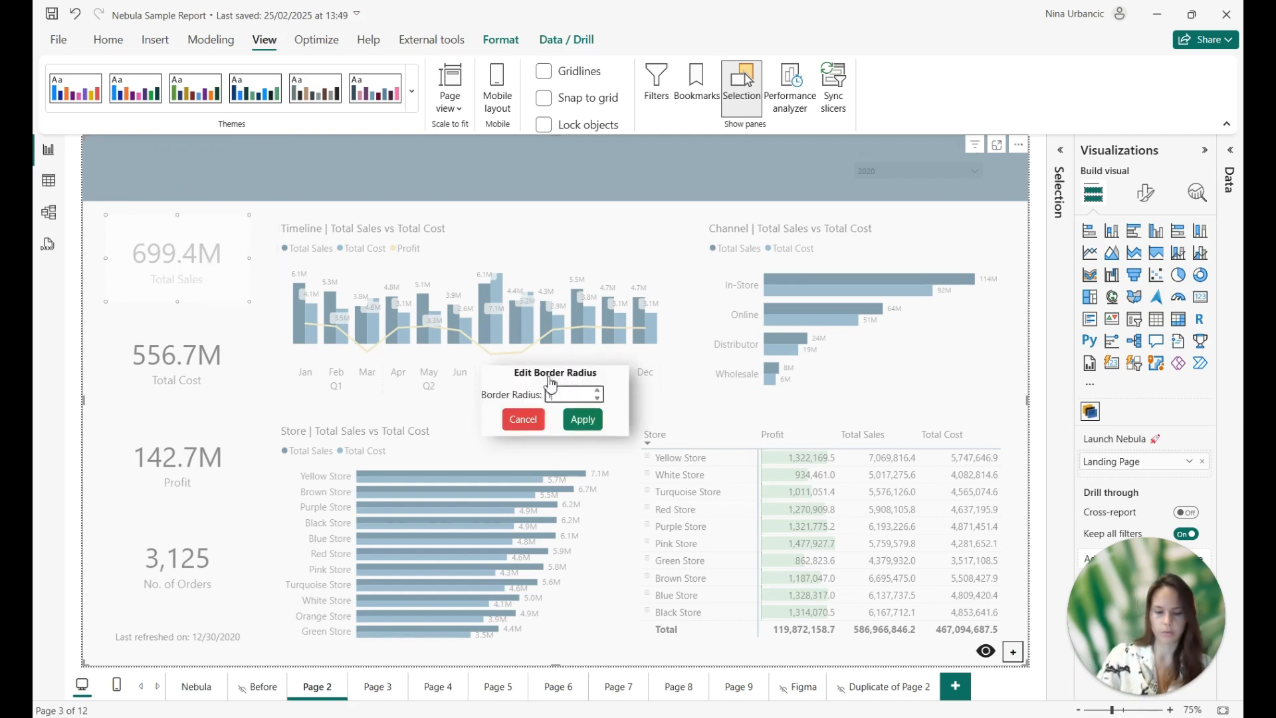
type("0")
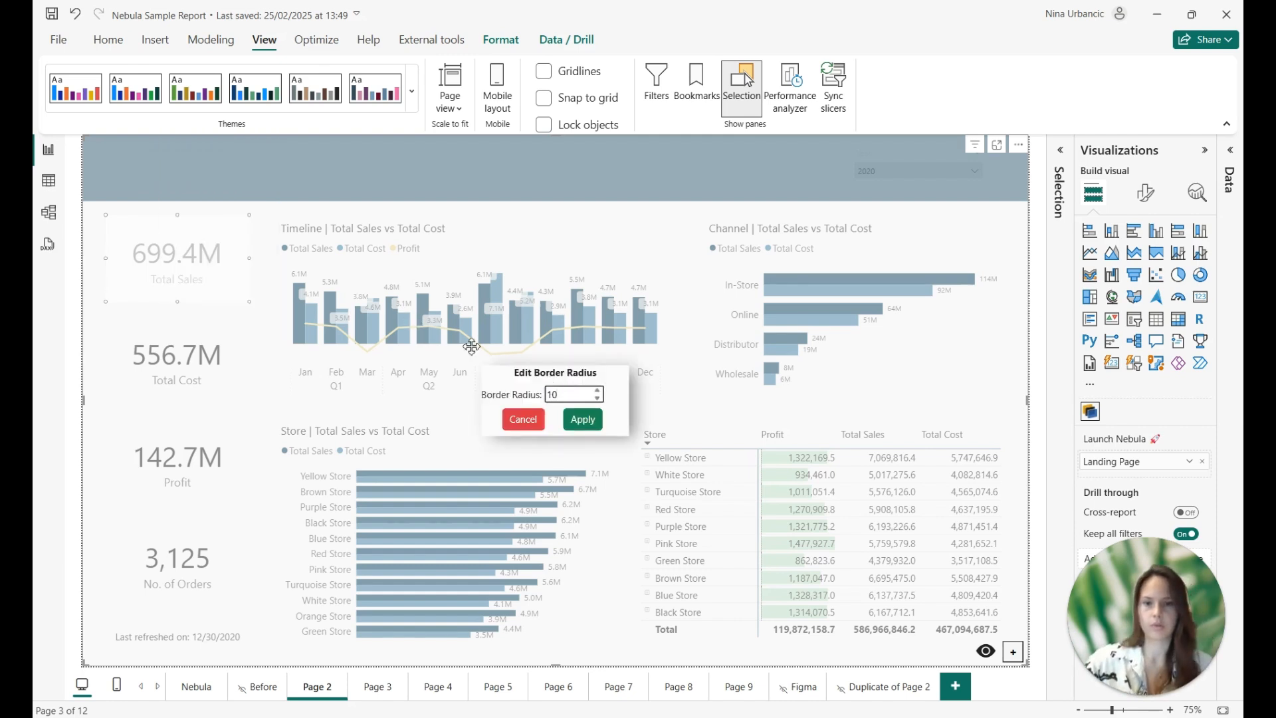
left_click(585, 420)
Step: Give the Total Sales card rectangle a drop shadow with X 4, Y 4, blur 4 and spread 4
right_click(214, 261)
left_click(219, 214)
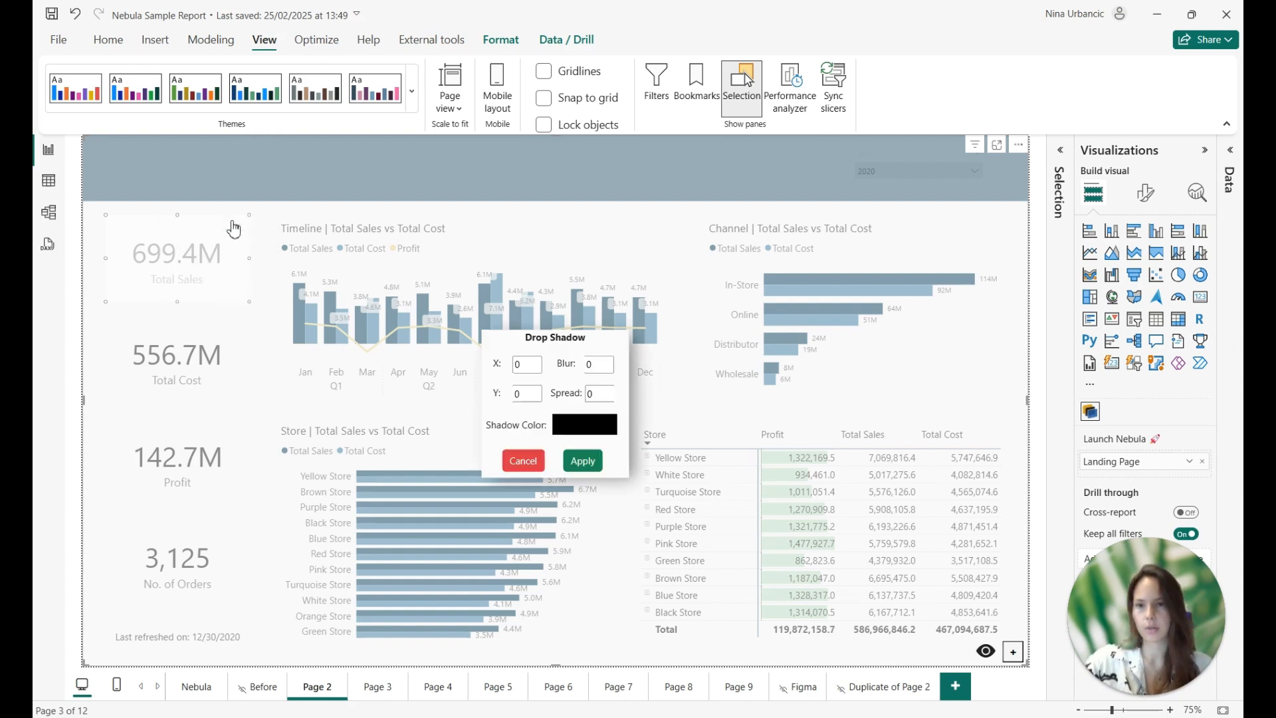
left_click(531, 364)
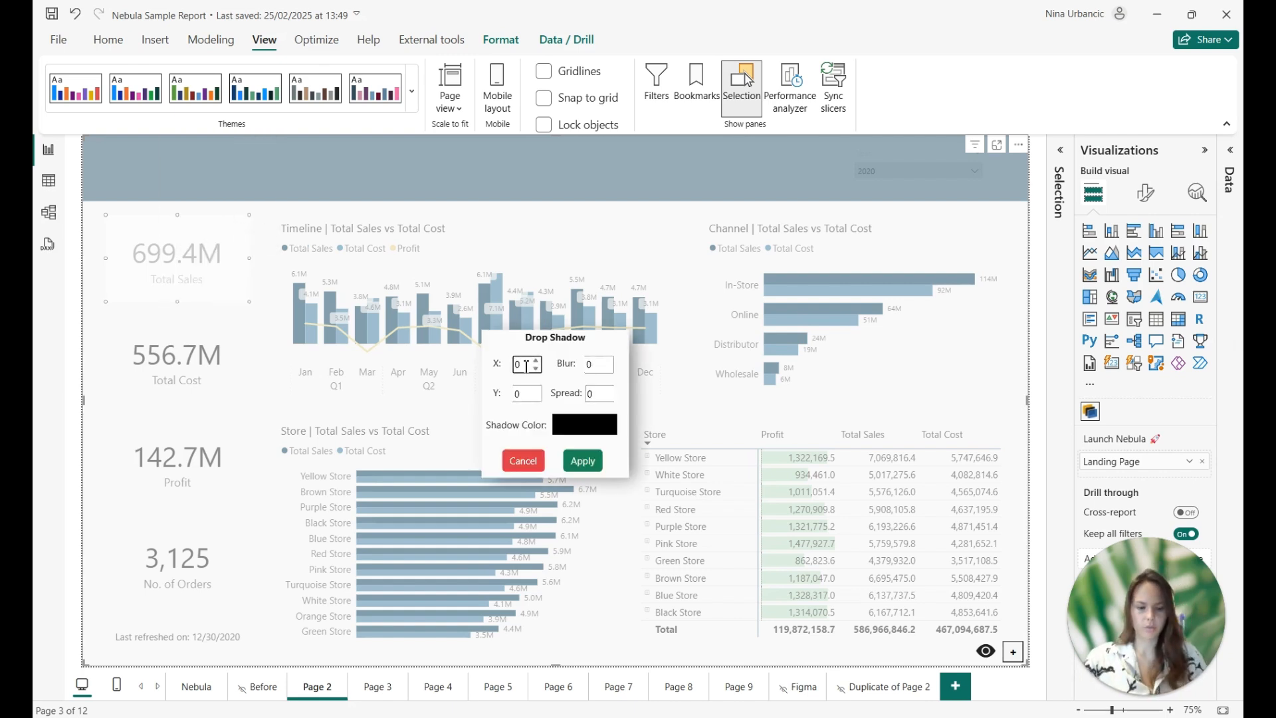
key("BackSpace")
type("4")
key("Tab")
type("4")
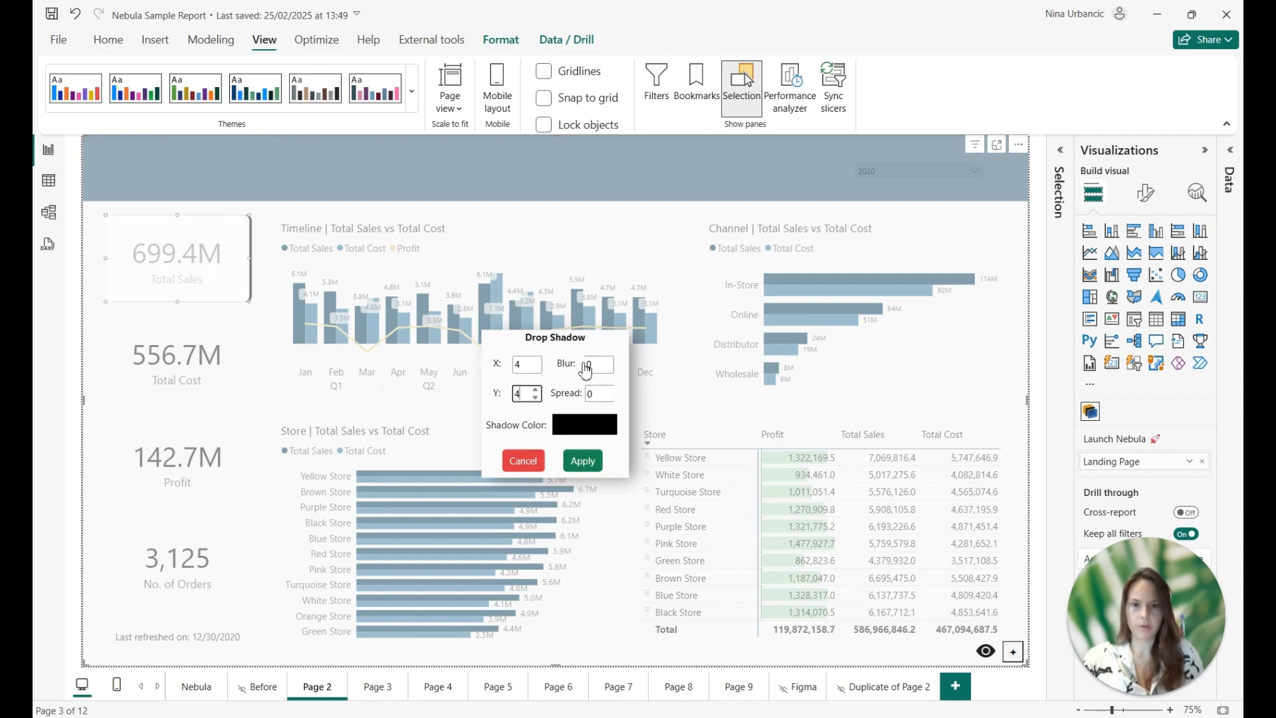
double_click(589, 365)
type("4")
double_click(592, 395)
type("4")
Step: Set the drop shadow color to light gray, RGB 228, 228, 228, and apply the shadow
left_click(580, 431)
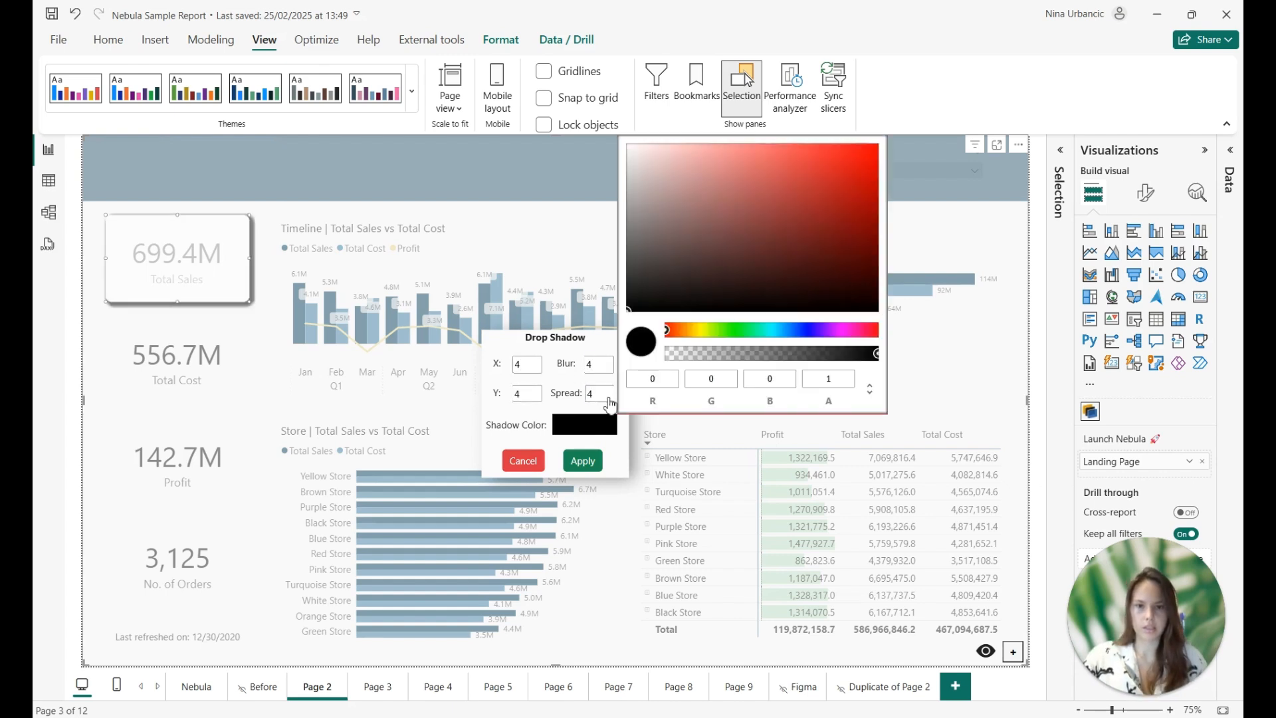
left_click_drag(643, 190, 626, 163)
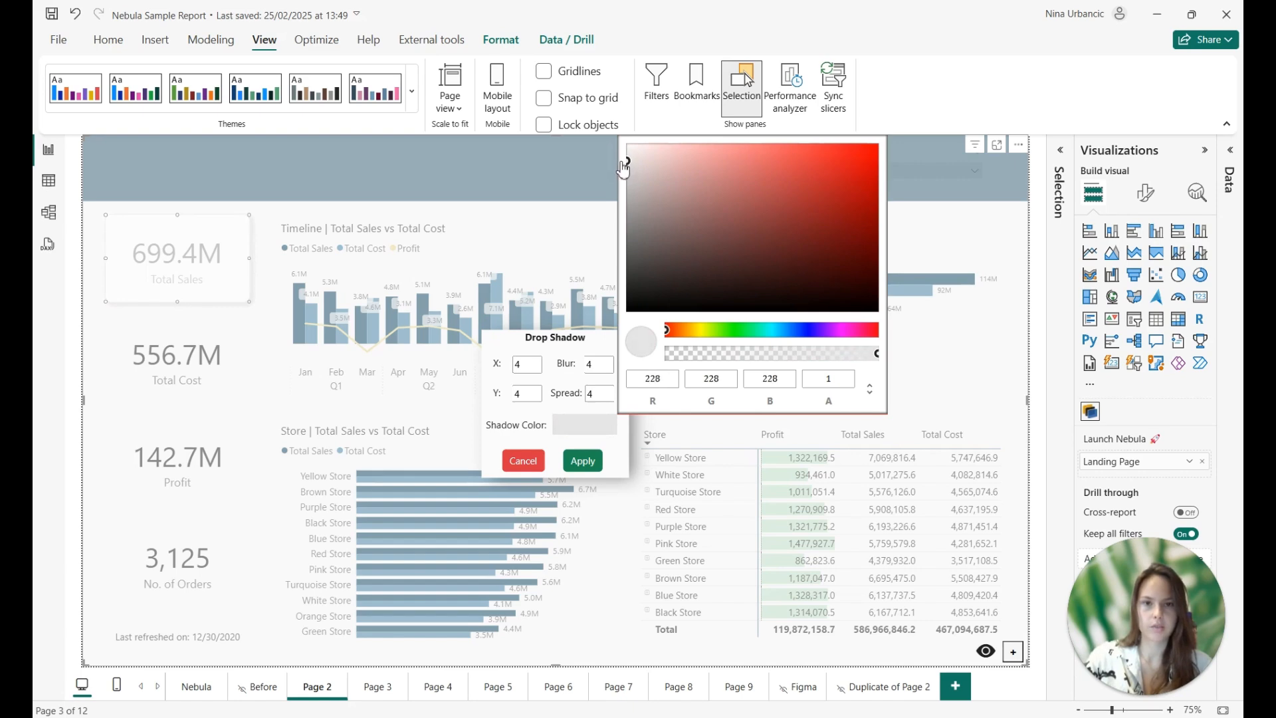
left_click(582, 462)
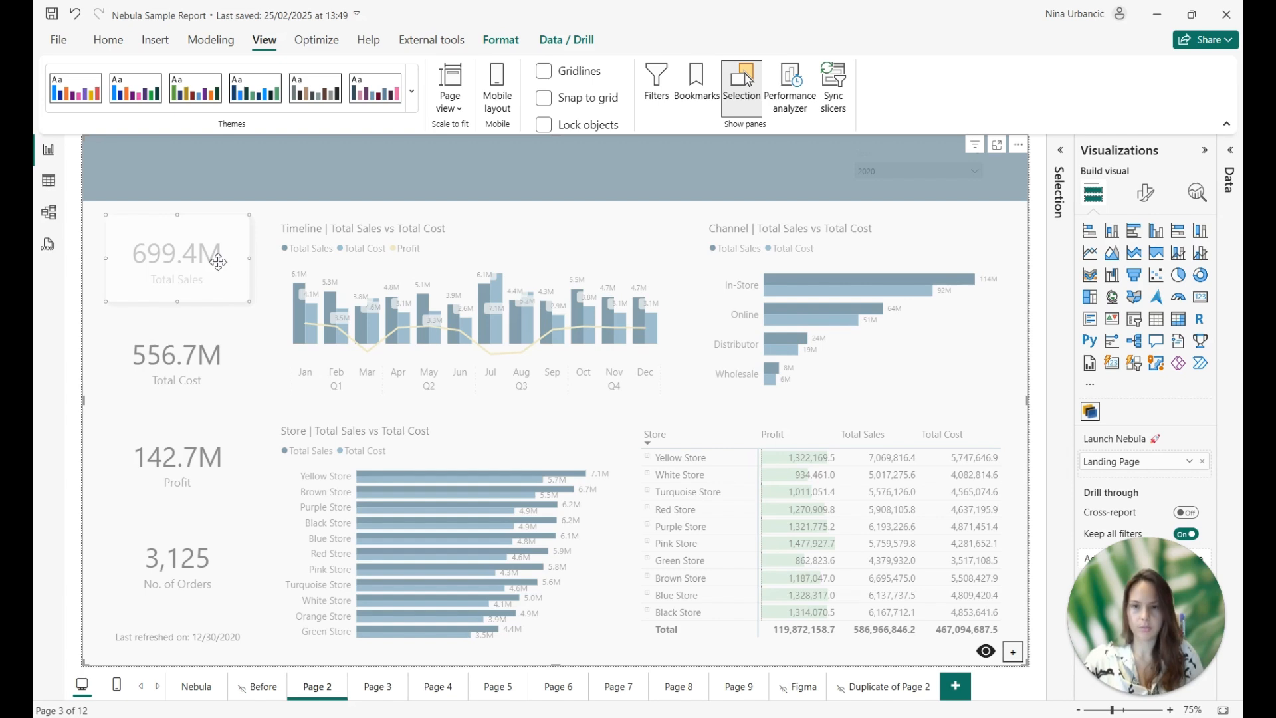
Step: Place copies of the card rectangle over Total Cost, Profit and No. of Orders, and enlarge another copy to frame the Timeline chart
left_click_drag(218, 262, 172, 564)
left_click_drag(159, 287, 674, 404)
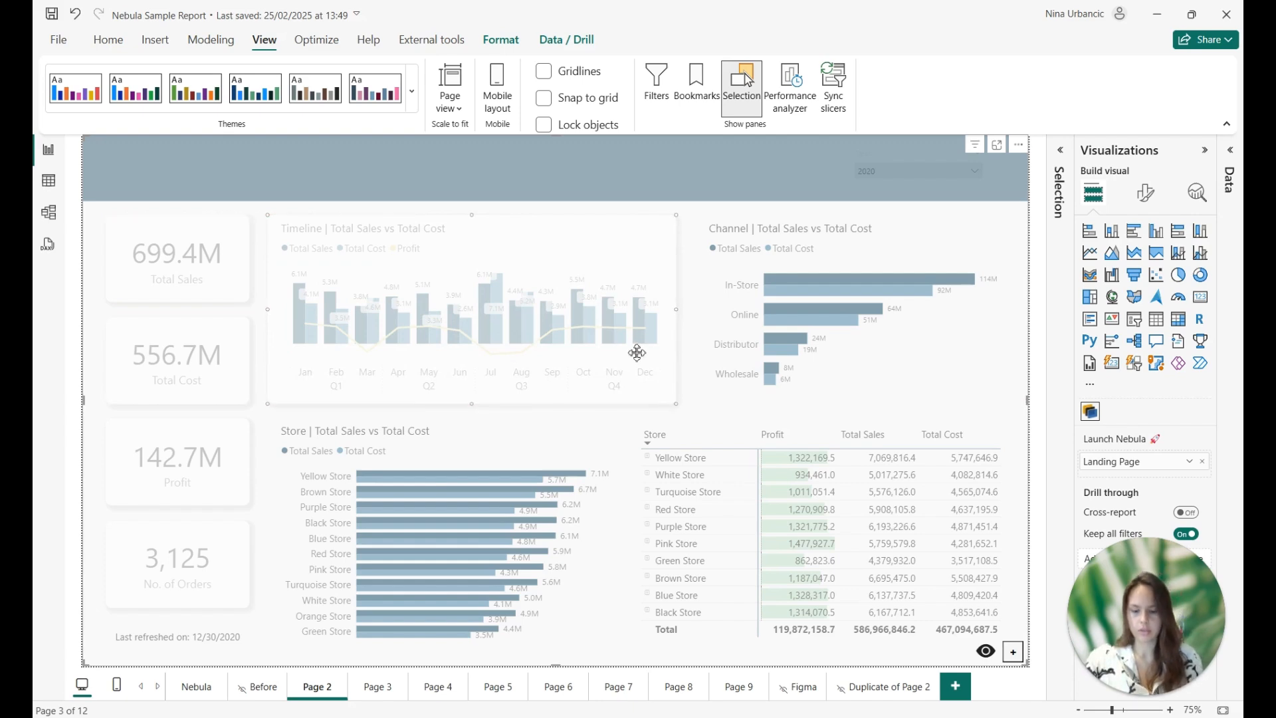
Step: Paste another copy of the card rectangle and resize it to frame the Channel chart
key("ctrl+v")
left_click_drag(224, 266, 797, 257)
left_click_drag(837, 303, 1007, 400)
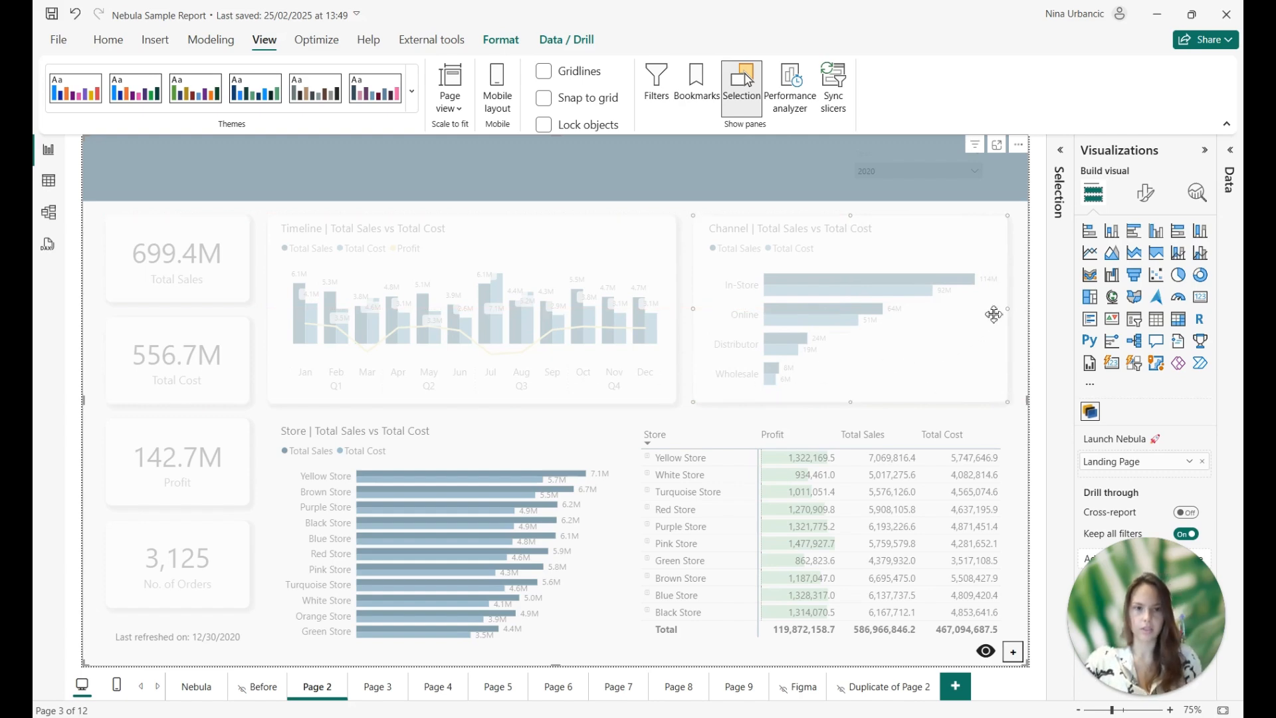
Step: Paste another copy of the card rectangle, move it over the Store chart and enlarge it to frame the whole chart
key("ctrl+v")
left_click_drag(852, 343, 425, 537)
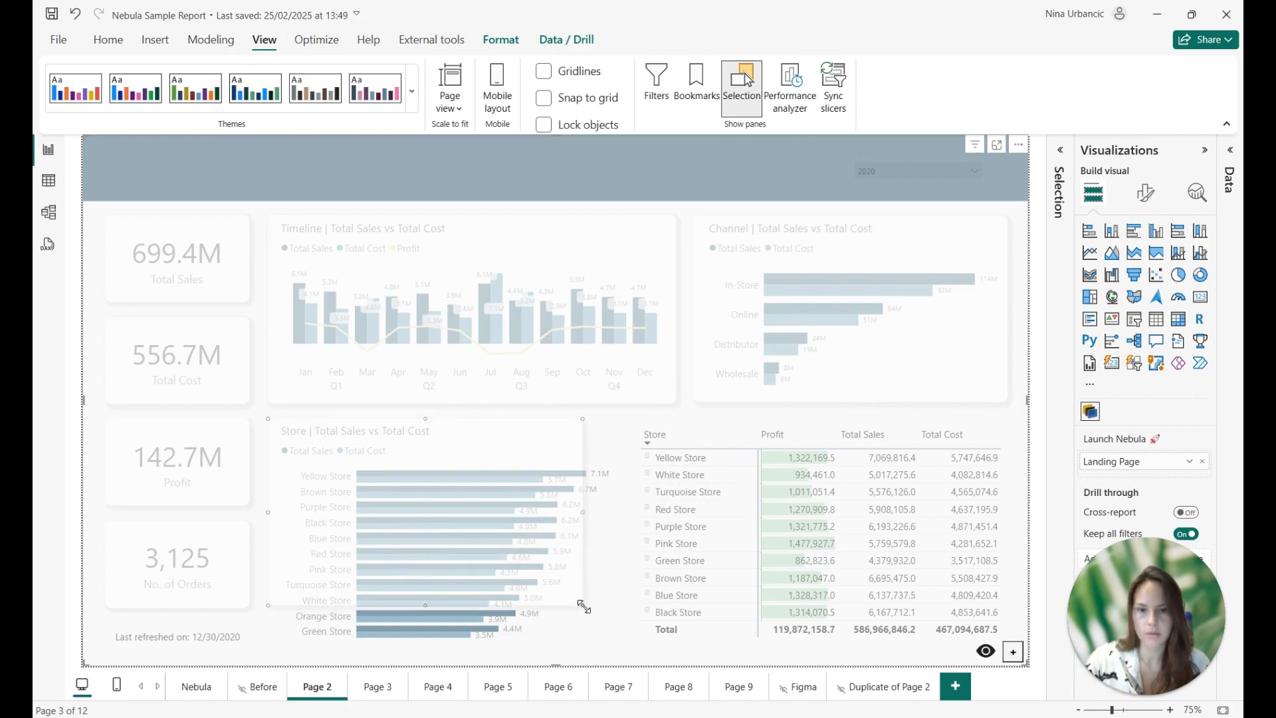
left_click_drag(583, 606, 618, 660)
Step: Place one more card rectangle copy over the store table, resize it to frame the table, and turn off the see-through background view
left_click_drag(600, 612, 811, 548)
left_click_drag(981, 535, 1008, 537)
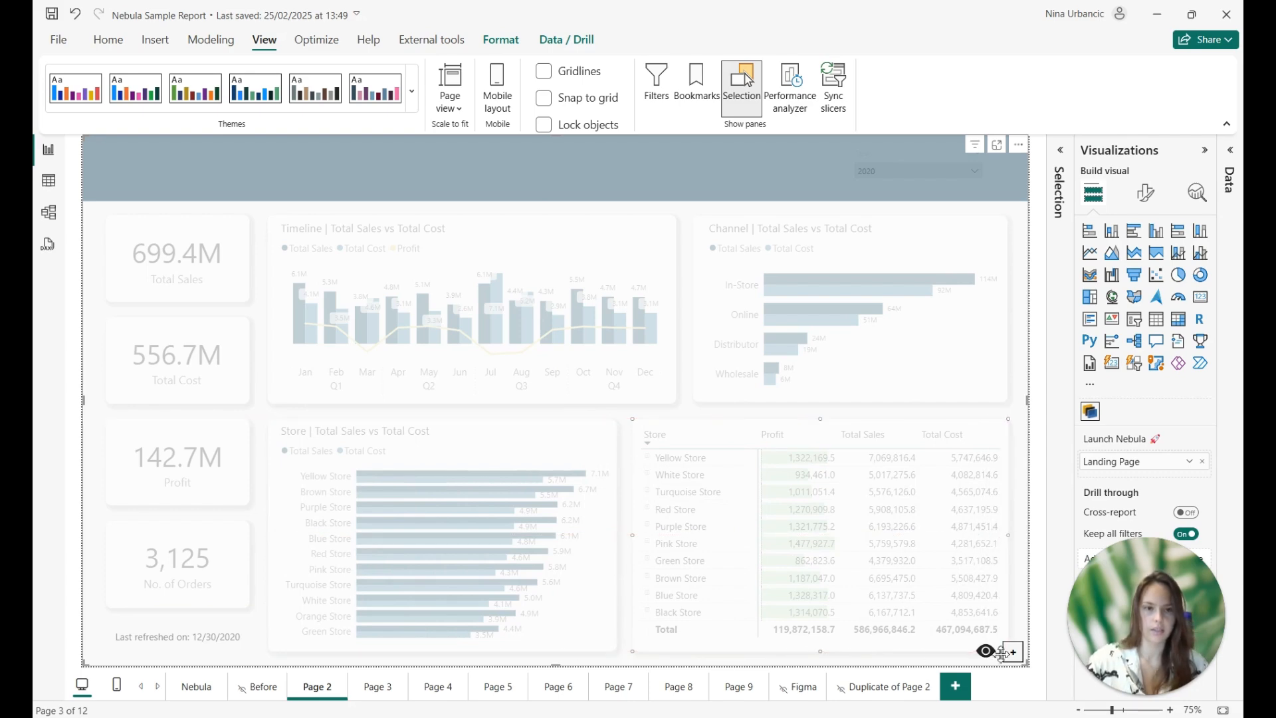
left_click(985, 651)
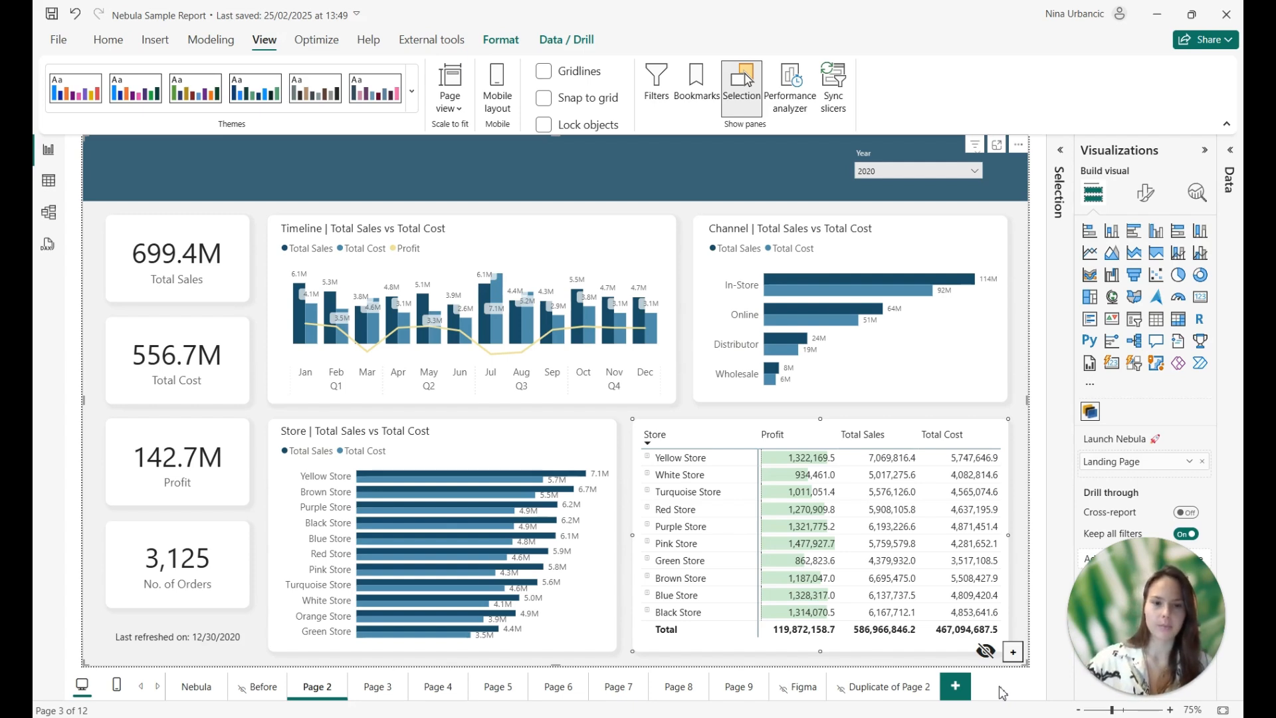
left_click(998, 679)
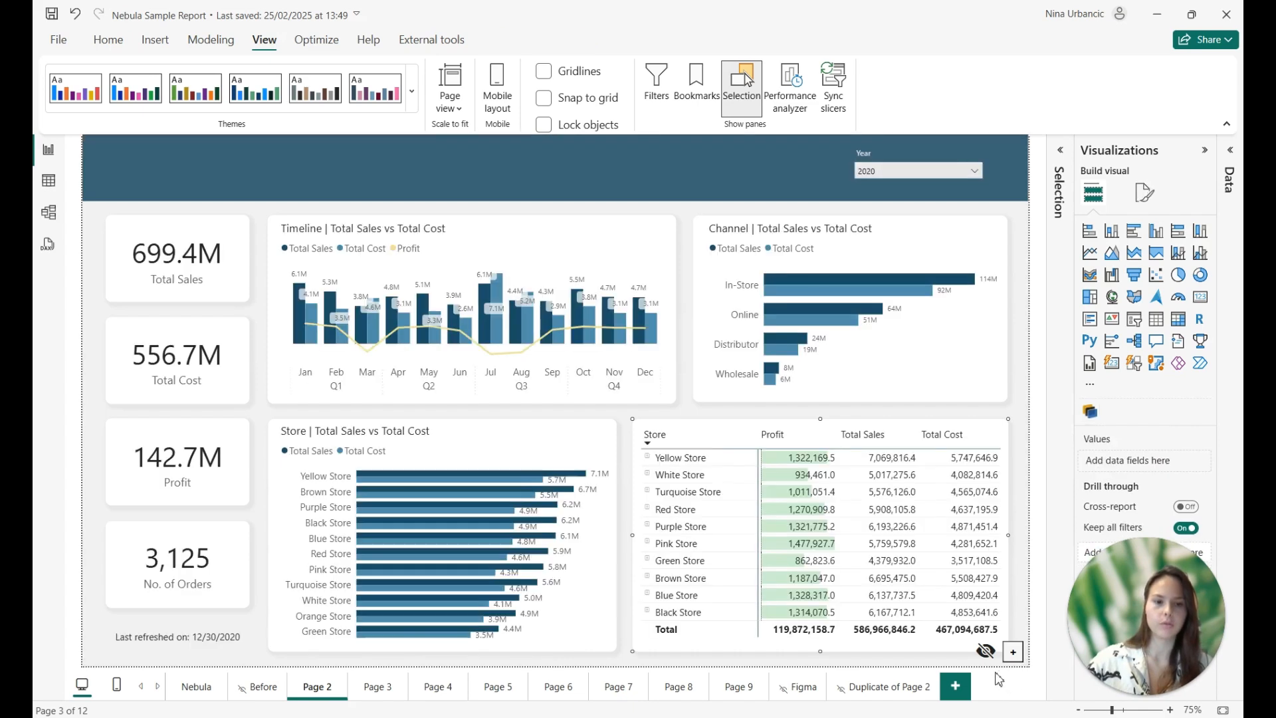
Step: Widen the Timeline chart toward the Channel chart and narrow the Channel chart from its inner side to make room
left_click(565, 258)
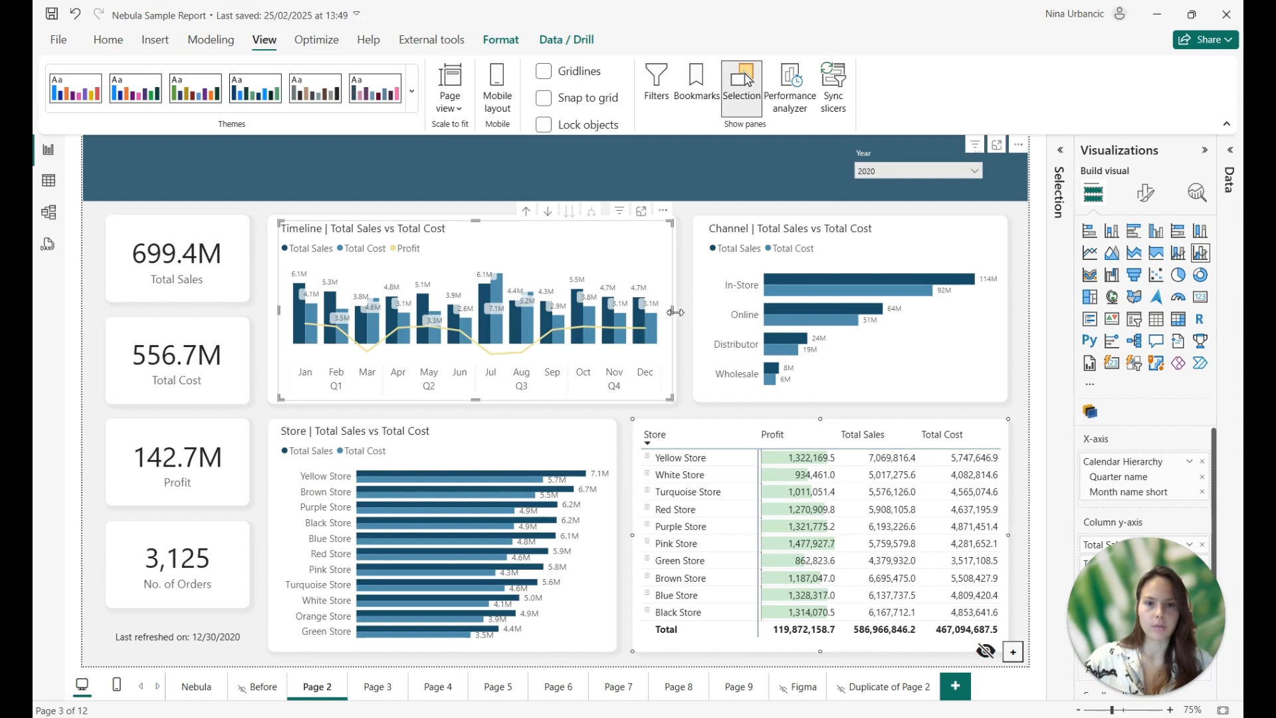
left_click_drag(675, 313, 756, 307)
left_click(868, 263)
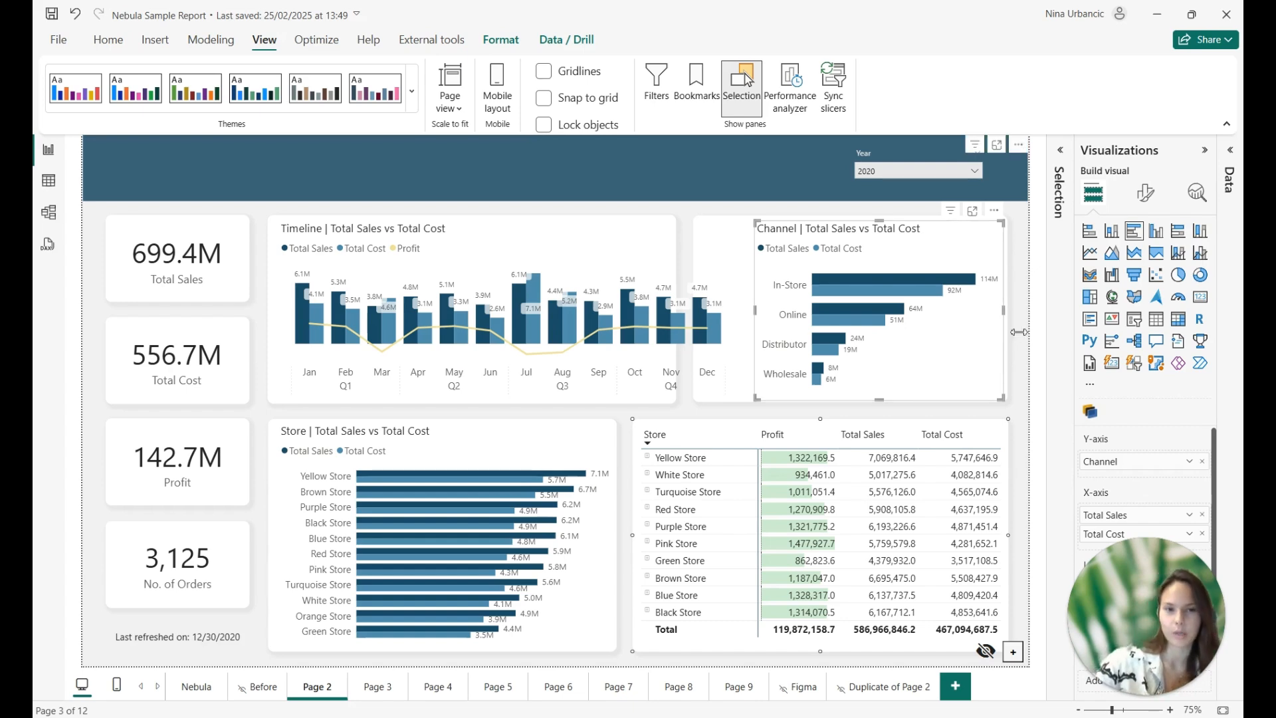
Step: With the background made see-through, widen the Timeline card and narrow the Channel card to fit their charts, then restore the normal view
left_click(706, 177)
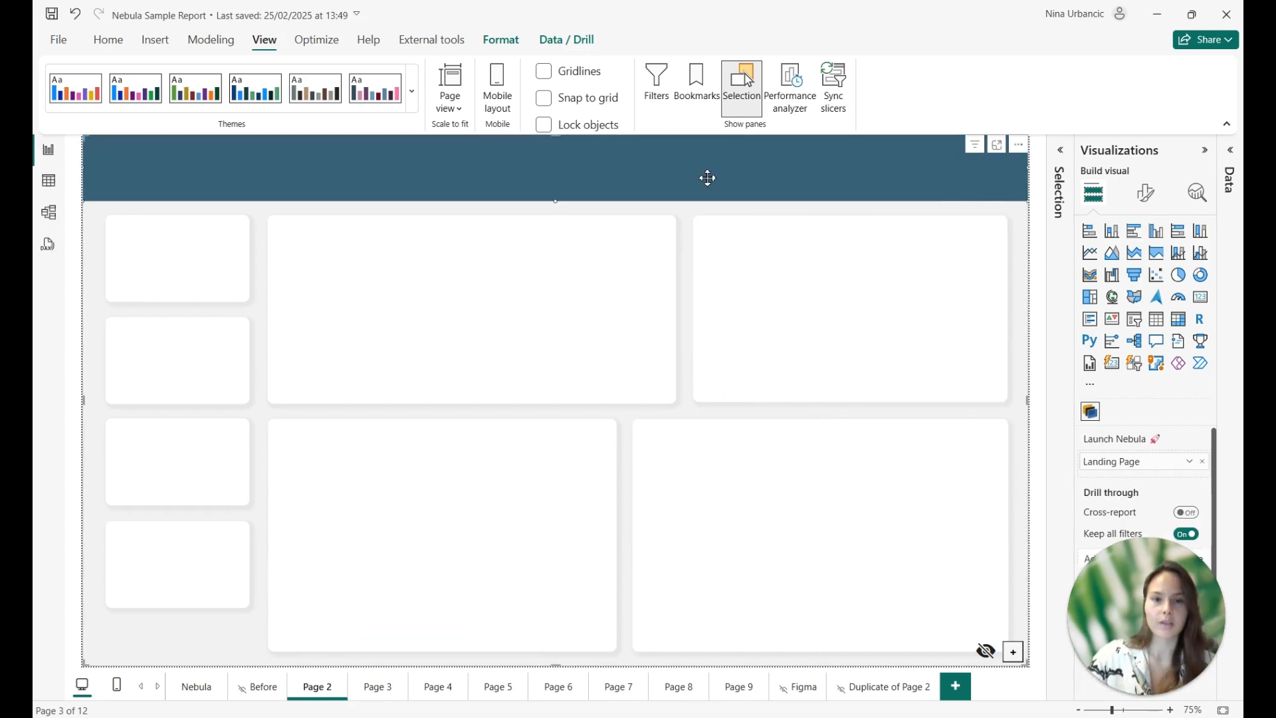
left_click(987, 652)
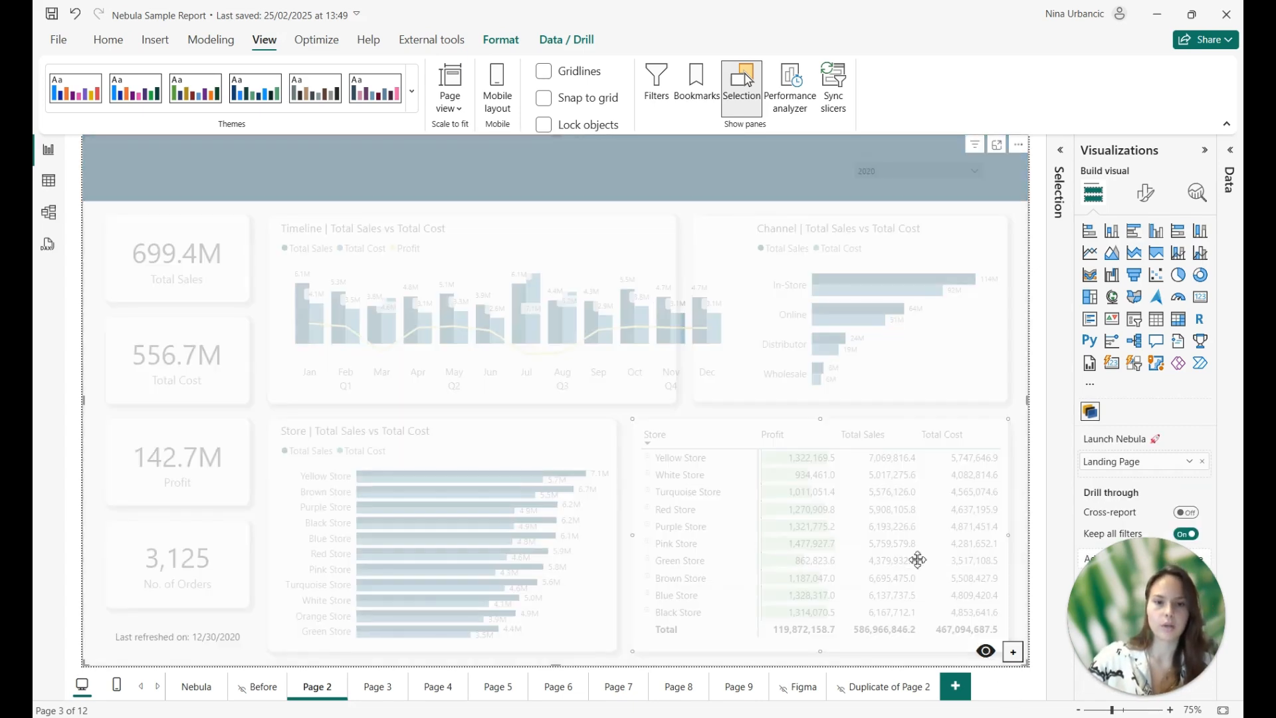
left_click_drag(677, 280, 730, 317)
left_click(985, 651)
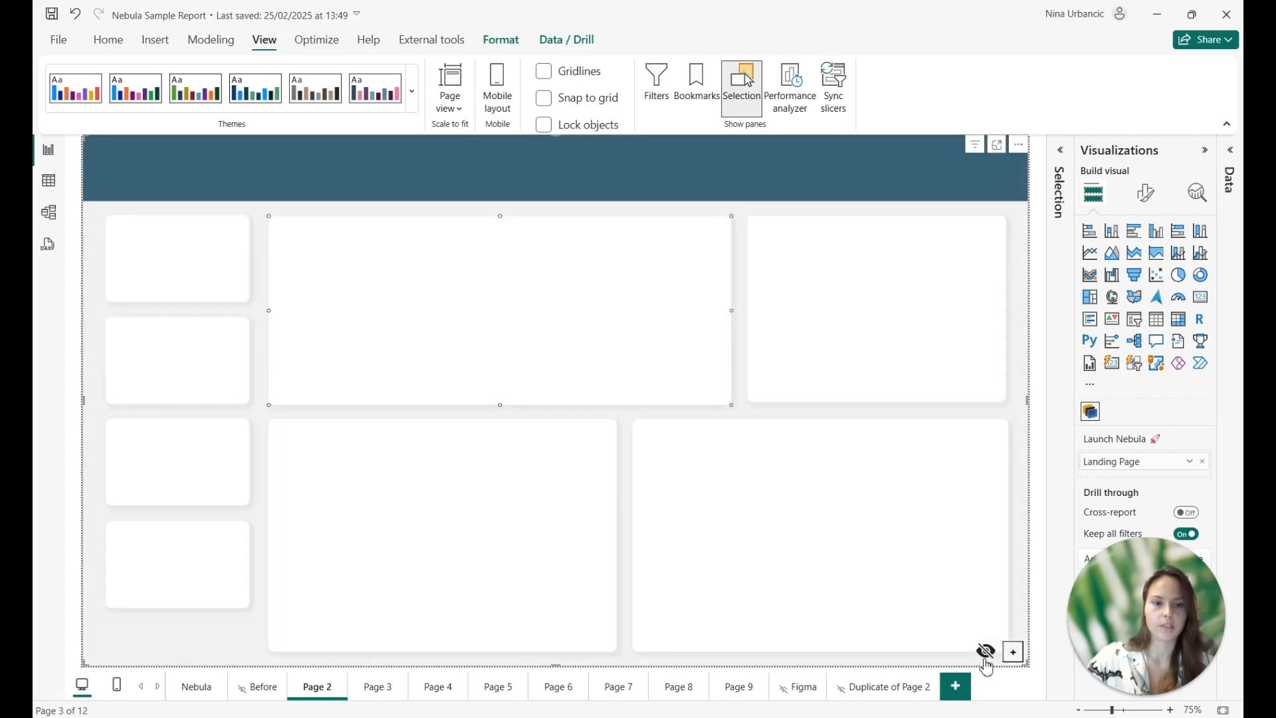